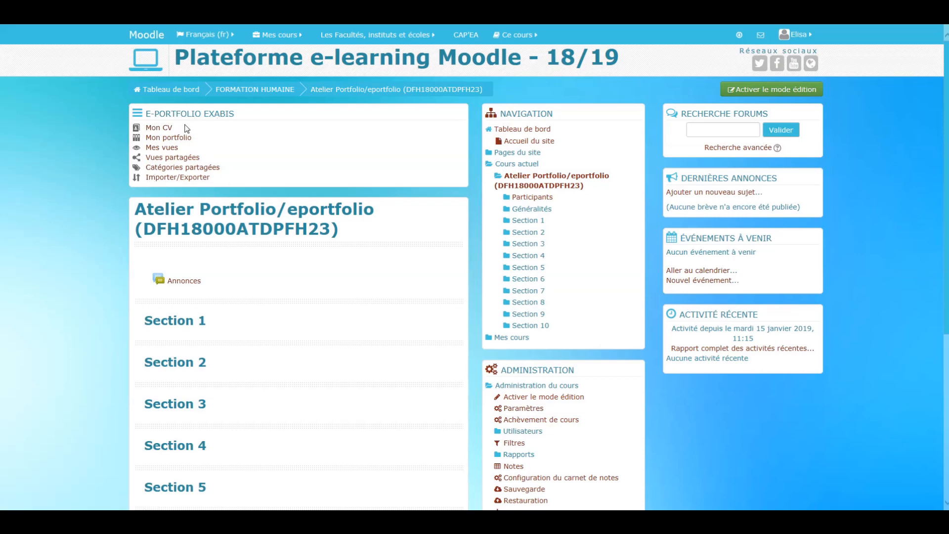
- Open Mon CV in the Exabis e-portfolio and review its sections from Lettre de présentation to Centres d'intérêts
left_click(167, 129)
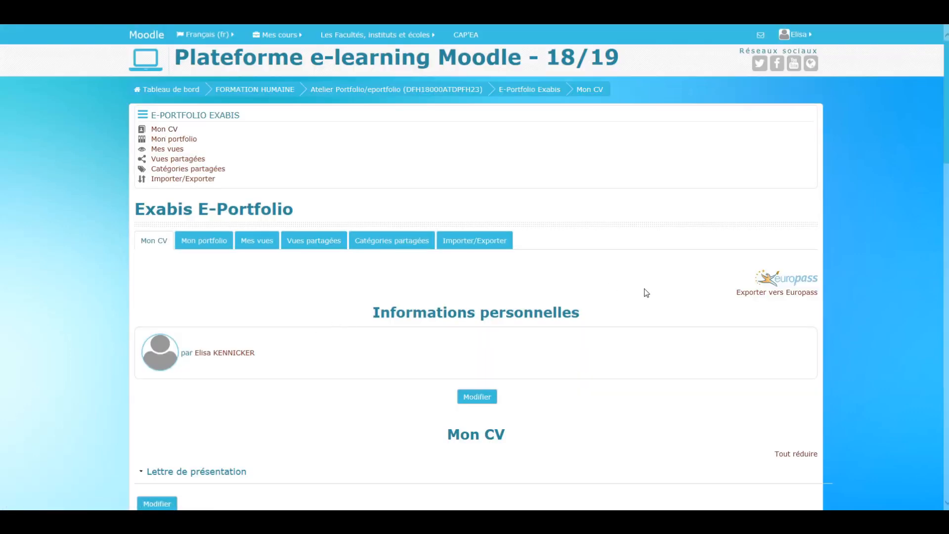
scroll(645, 292, "down", 2)
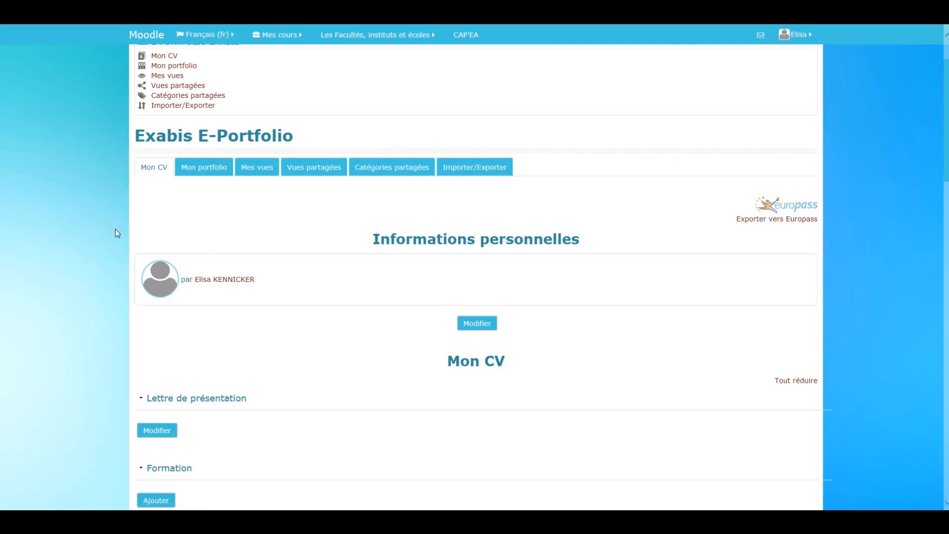
scroll(115, 230, "down", 3)
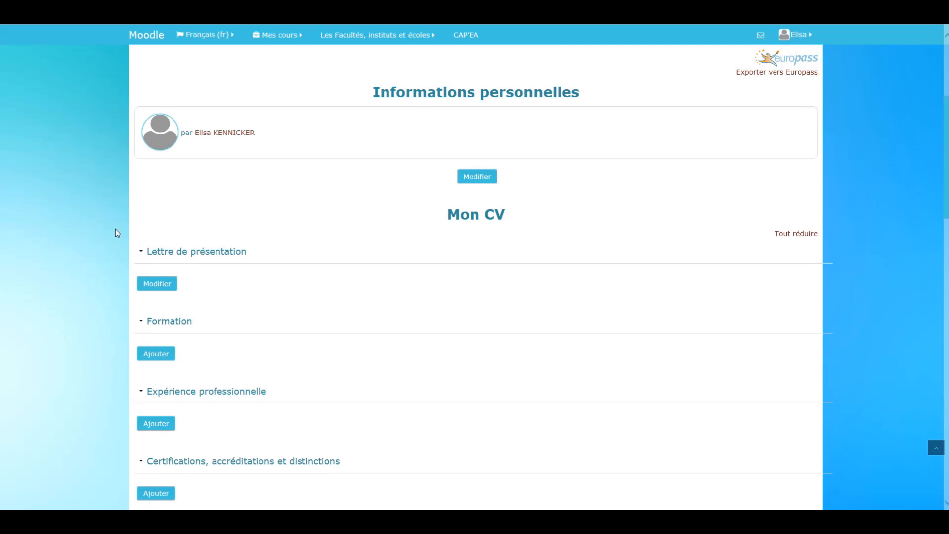
scroll(114, 229, "down", 1)
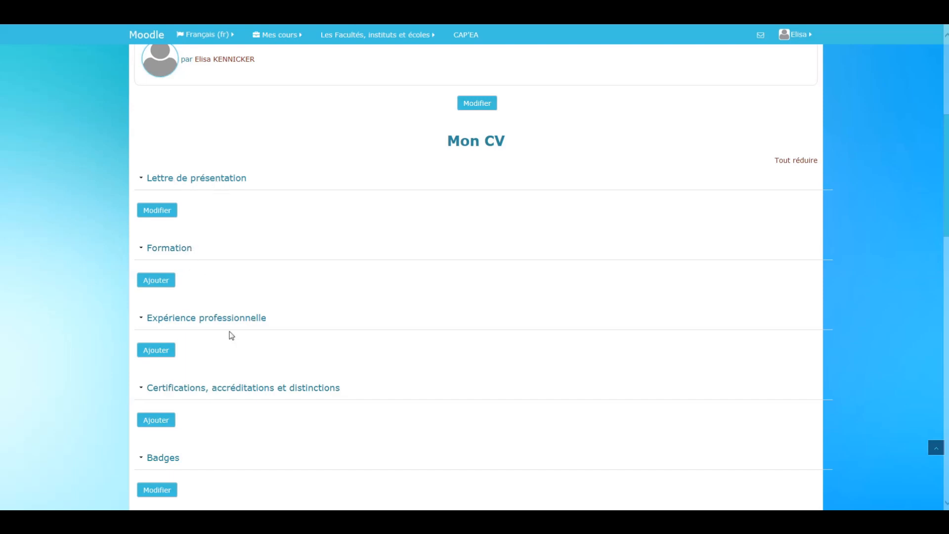
scroll(412, 318, "down", 3)
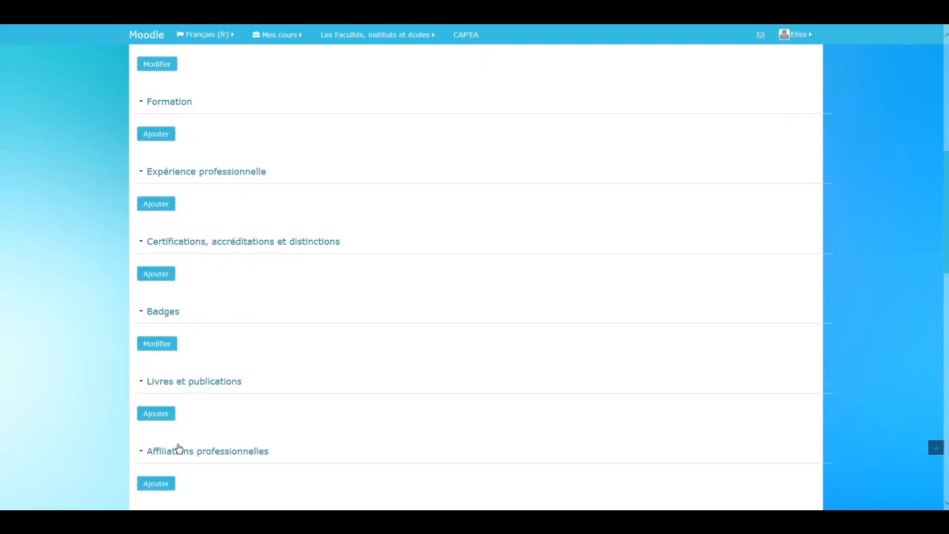
scroll(196, 405, "down", 2)
scroll(198, 396, "down", 3)
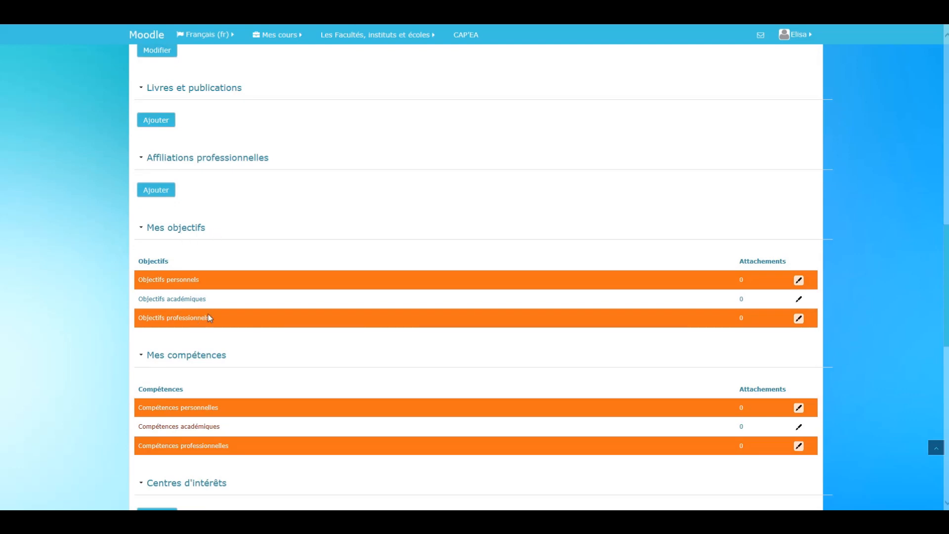
scroll(220, 381, "down", 1)
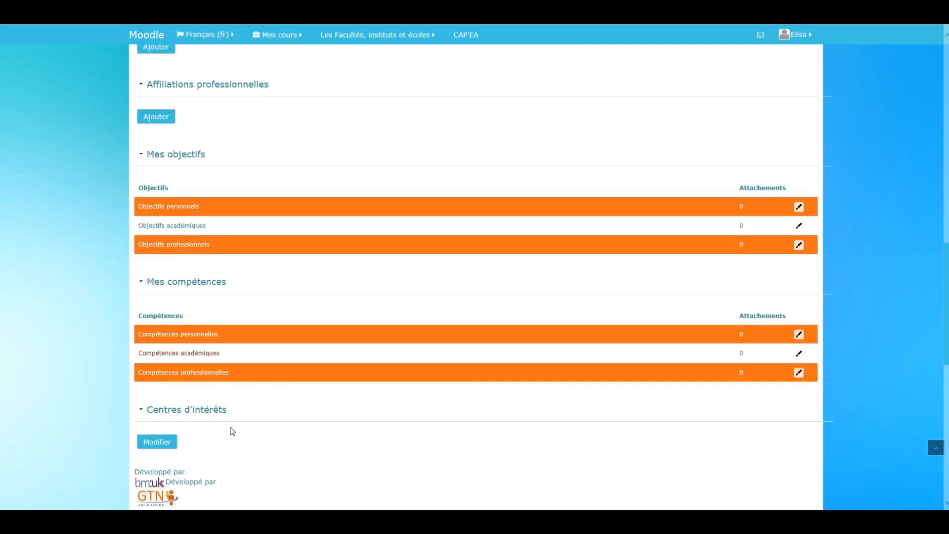
scroll(340, 395, "up", 7)
scroll(343, 398, "up", 2)
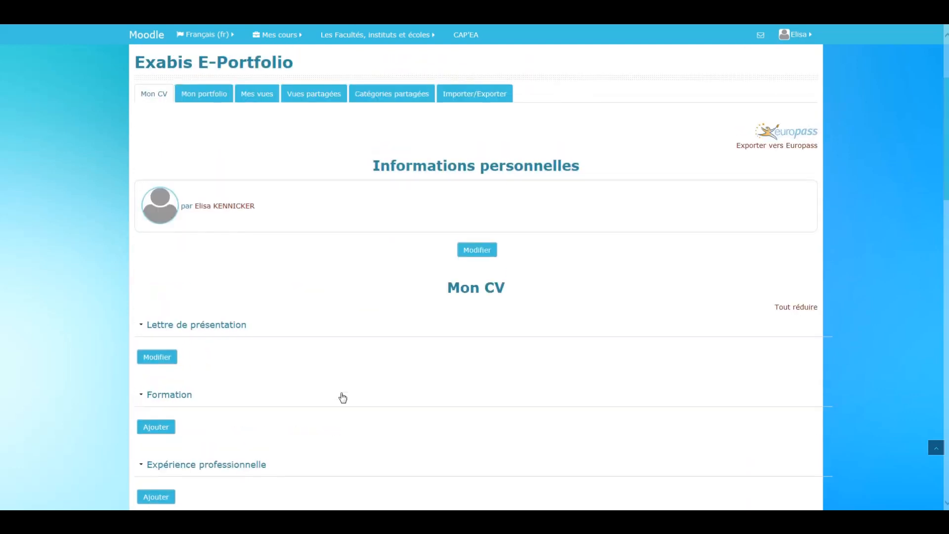
- Write a Lettre de présentation introducing the person by first name, followed by ", j'ai 20 ans", and save it
left_click(166, 360)
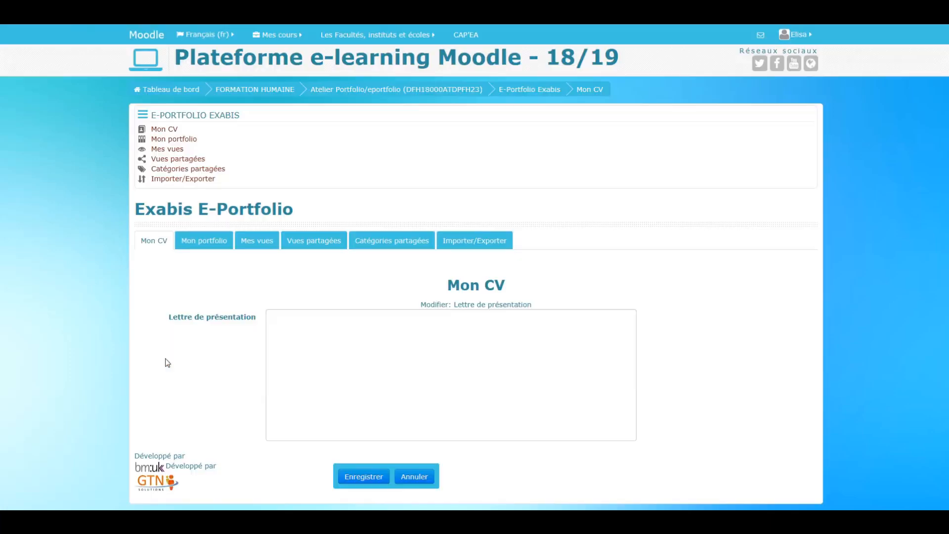
left_click(377, 374)
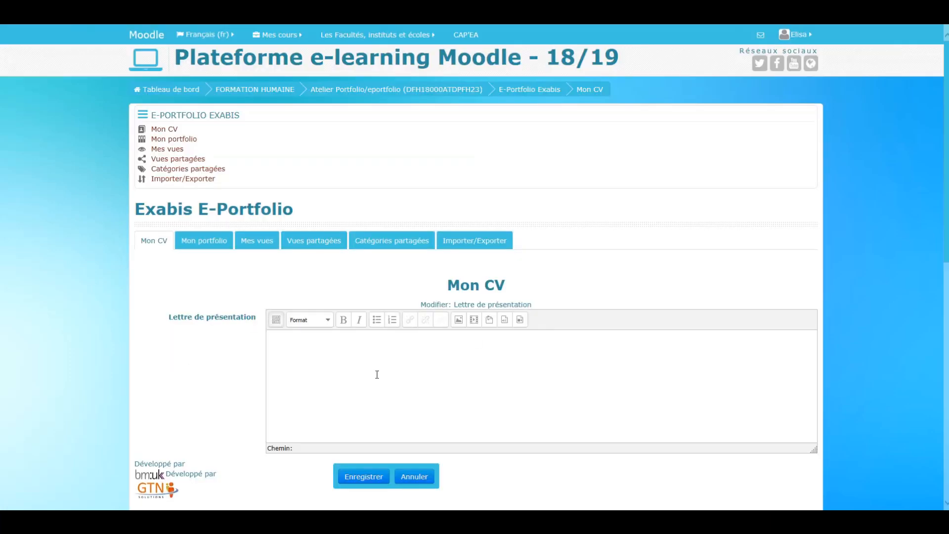
type("J")
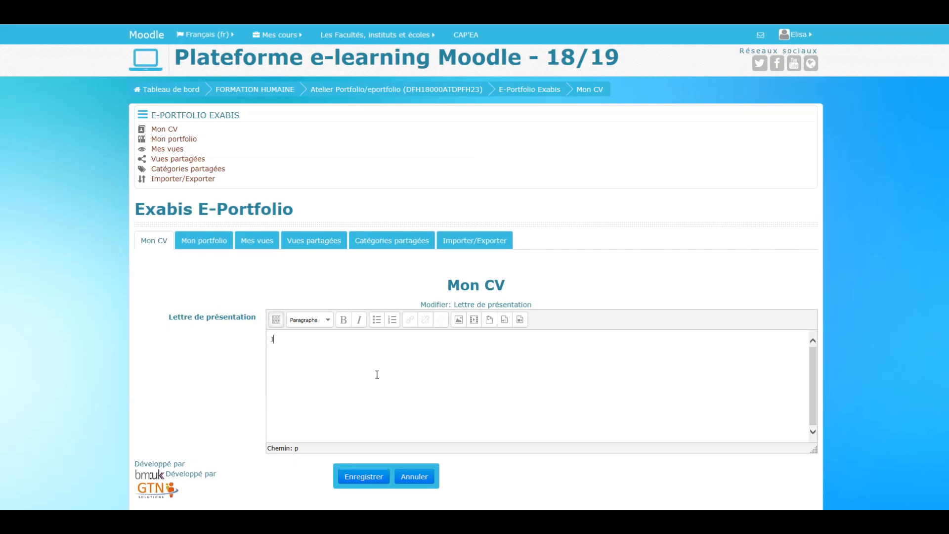
type("e m'ape m'appelle Camille, j'ai 20 a")
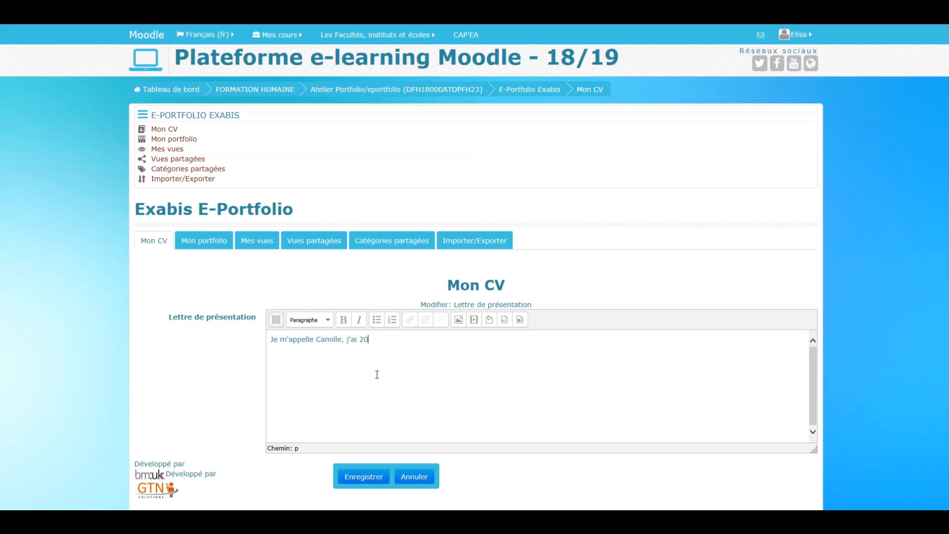
type("ns")
left_click(365, 477)
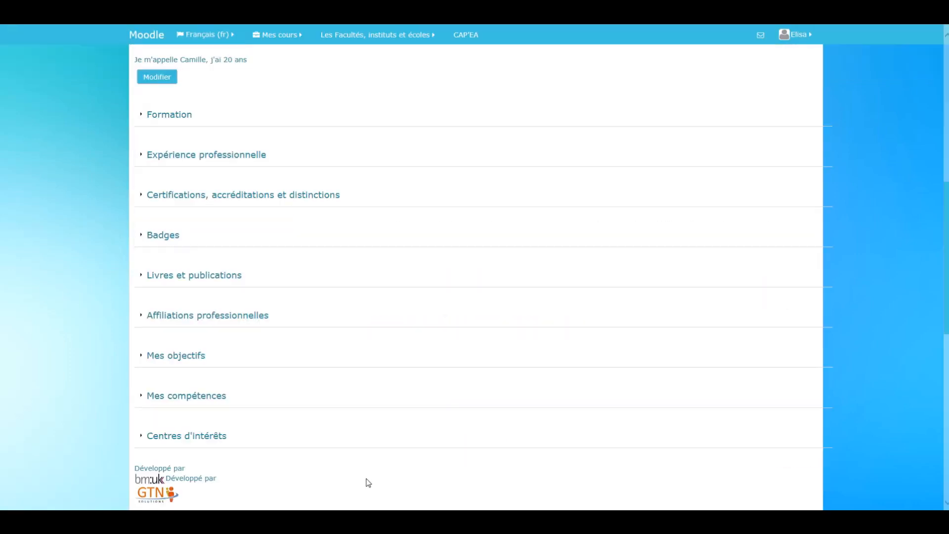
- Edit the Lettre de présentation to remove the age phrase after the first name, and save it
scroll(290, 285, "up", 6)
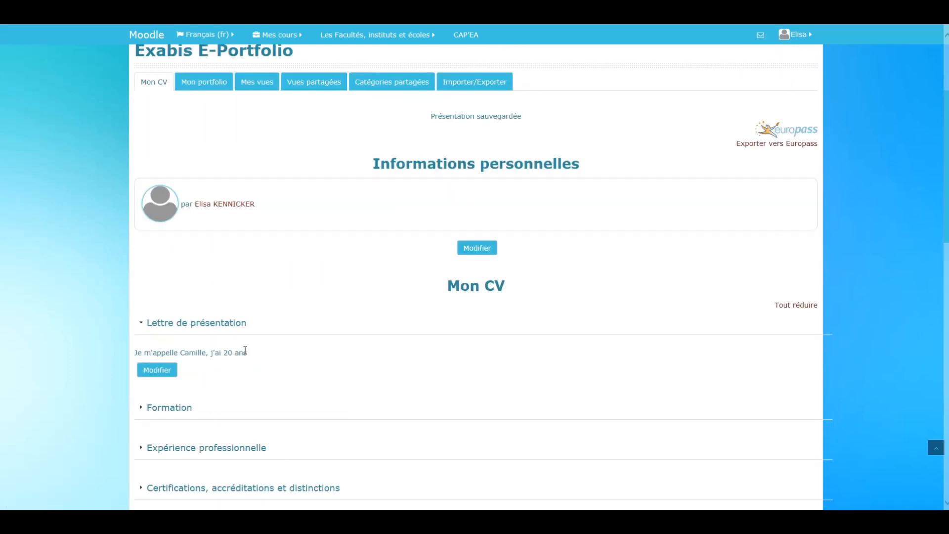
left_click(163, 373)
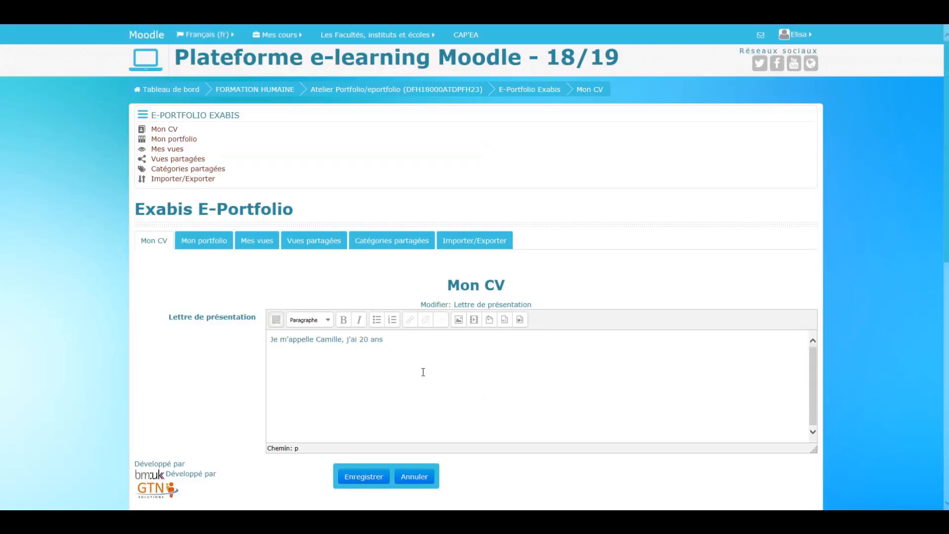
key("BackSpace")
key("BackSpace")
key("BackSpace")
key("BackSpace")
key("BackSpace")
key("BackSpace")
key("BackSpace")
key("BackSpace")
key("BackSpace")
key("BackSpace")
key("BackSpace")
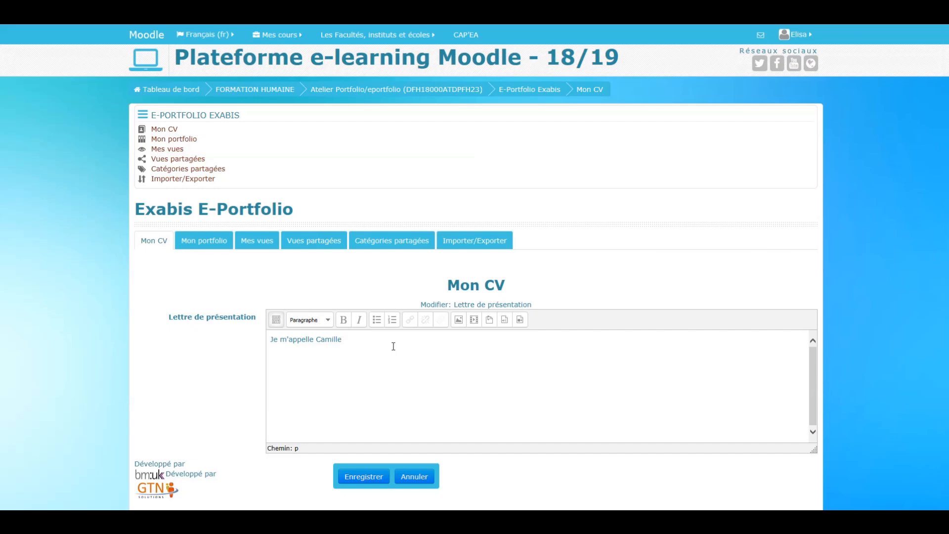
left_click(363, 477)
- Start a new Formation entry in the CV with start date 2010 and end date 2012
scroll(278, 395, "down", 9)
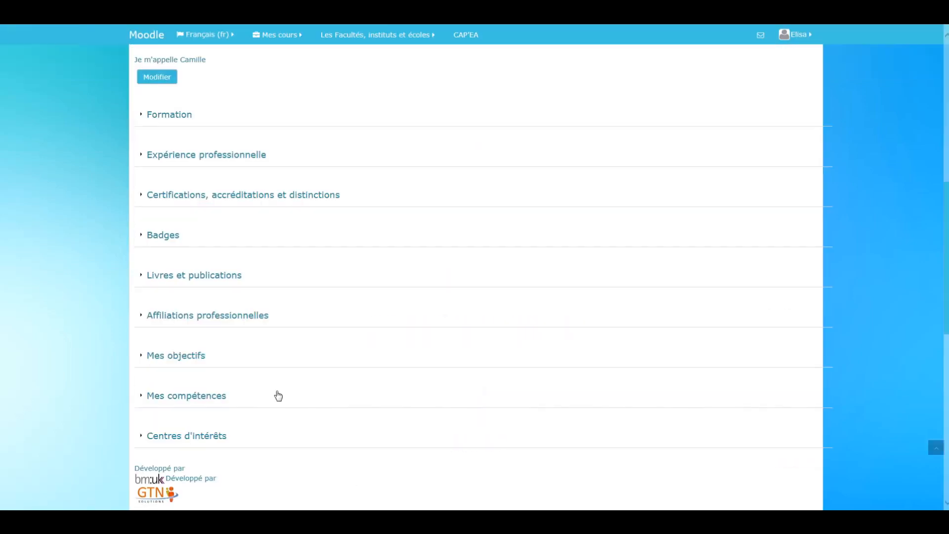
scroll(291, 273, "up", 3)
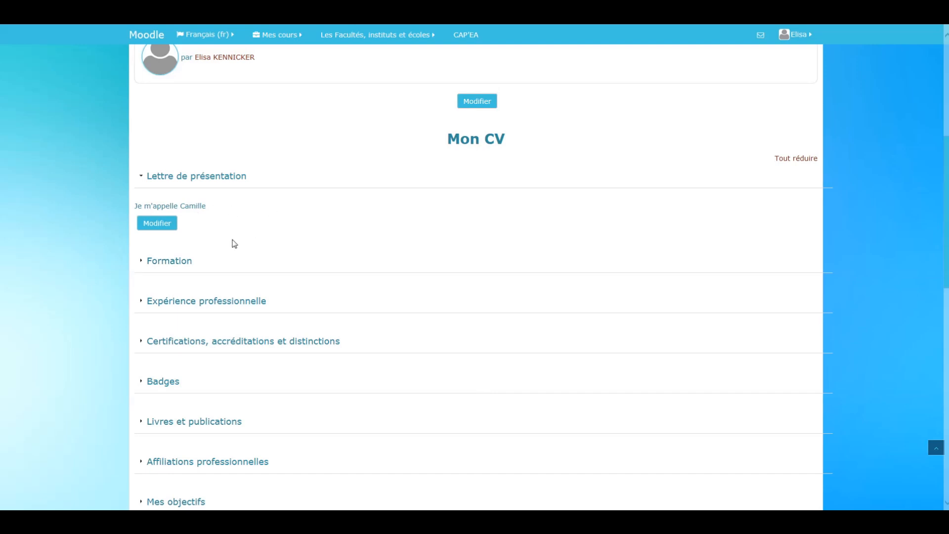
left_click(178, 262)
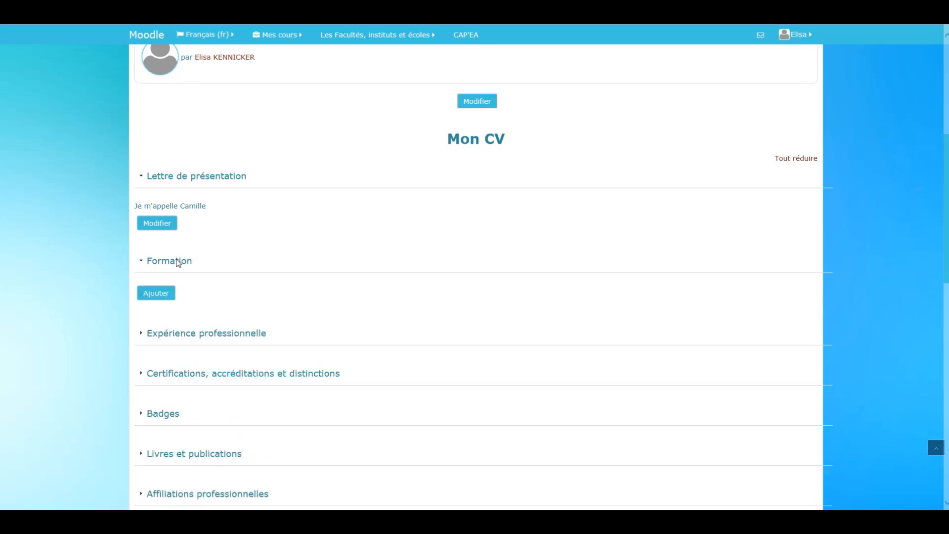
left_click(167, 295)
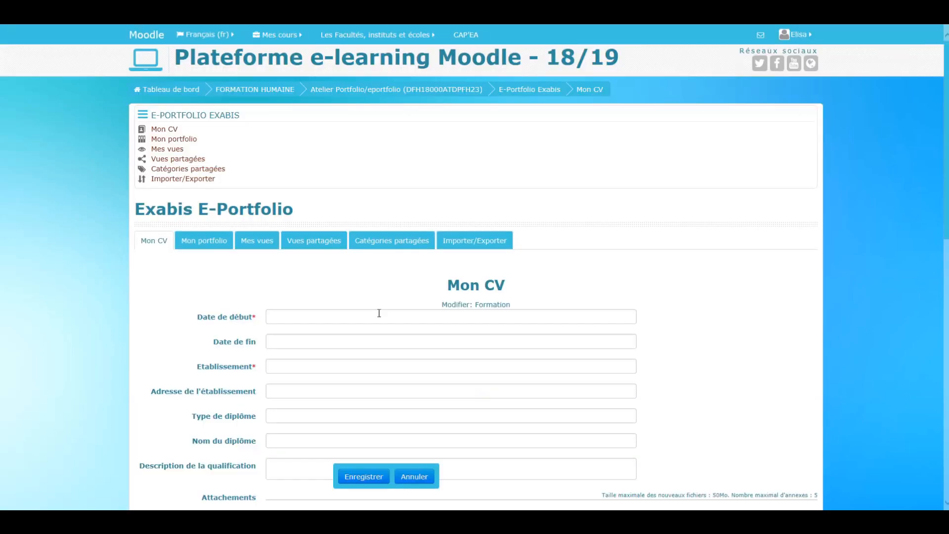
left_click(322, 318)
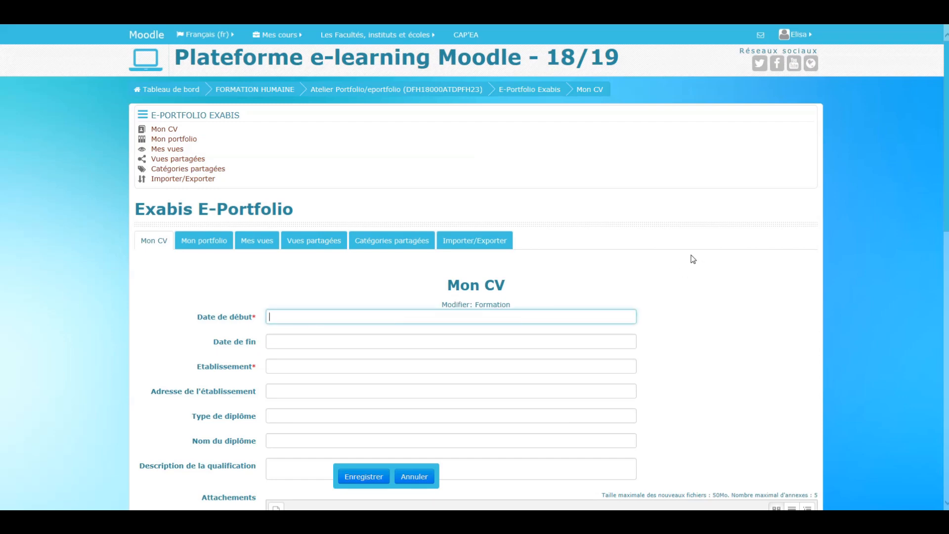
scroll(693, 259, "down", 3)
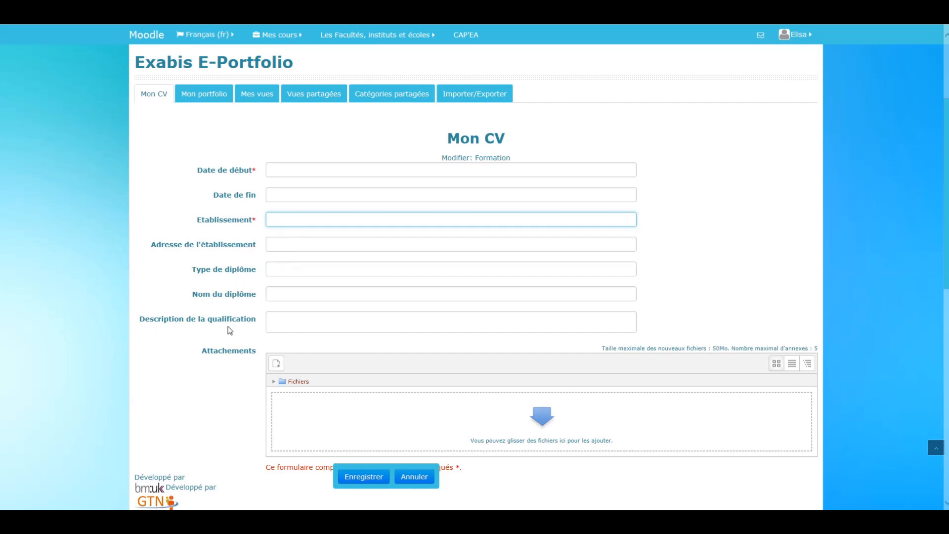
left_click(313, 323)
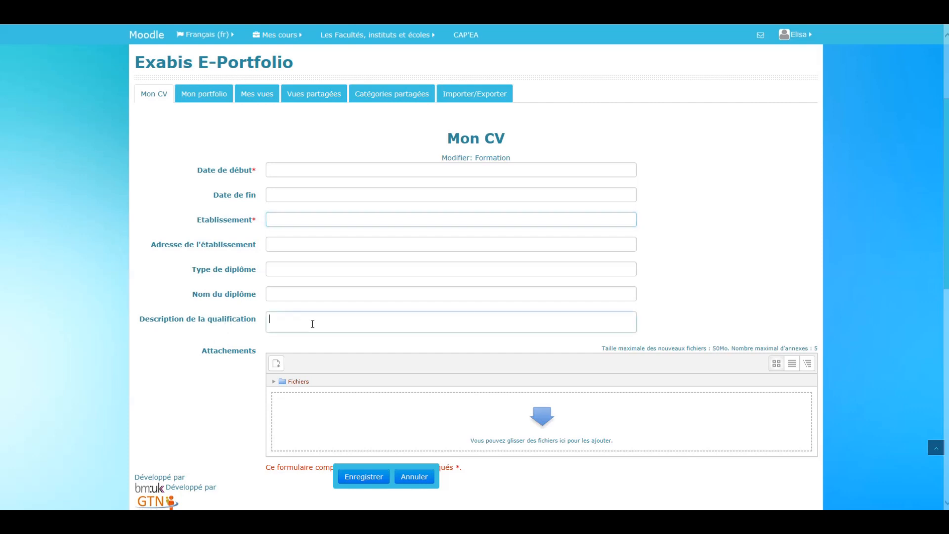
left_click(312, 172)
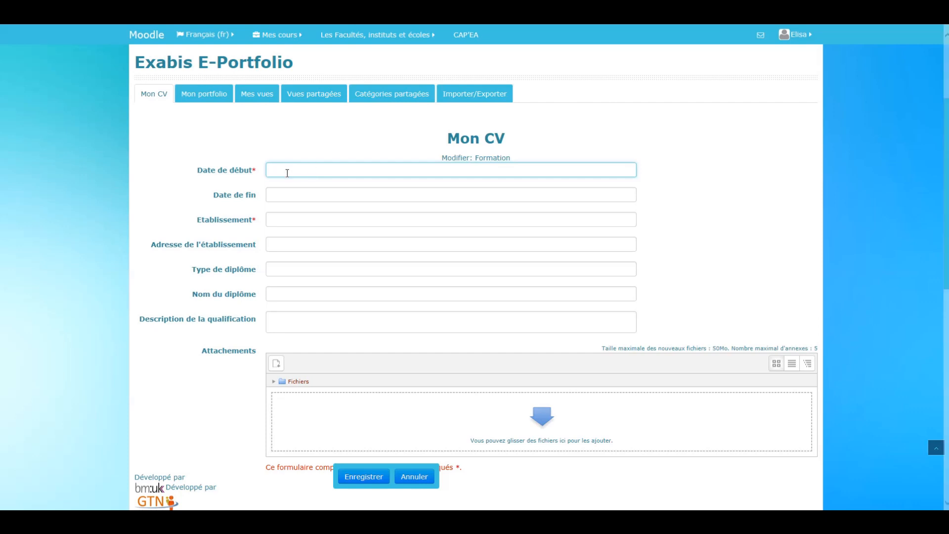
type("2010")
left_click(294, 196)
type("2012")
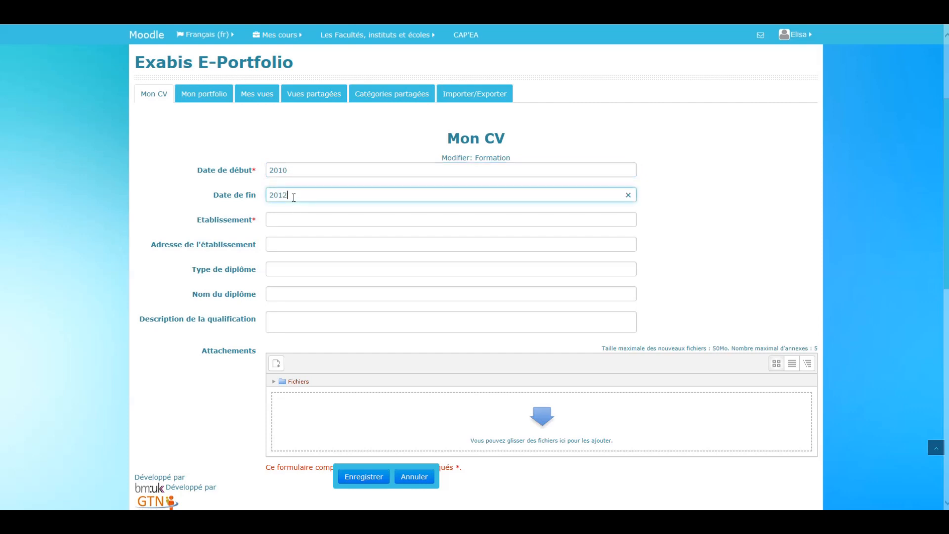
- Enter IMAGE SA Paris as the Etablissement and BTS as the Type de diplôme
left_click(296, 220)
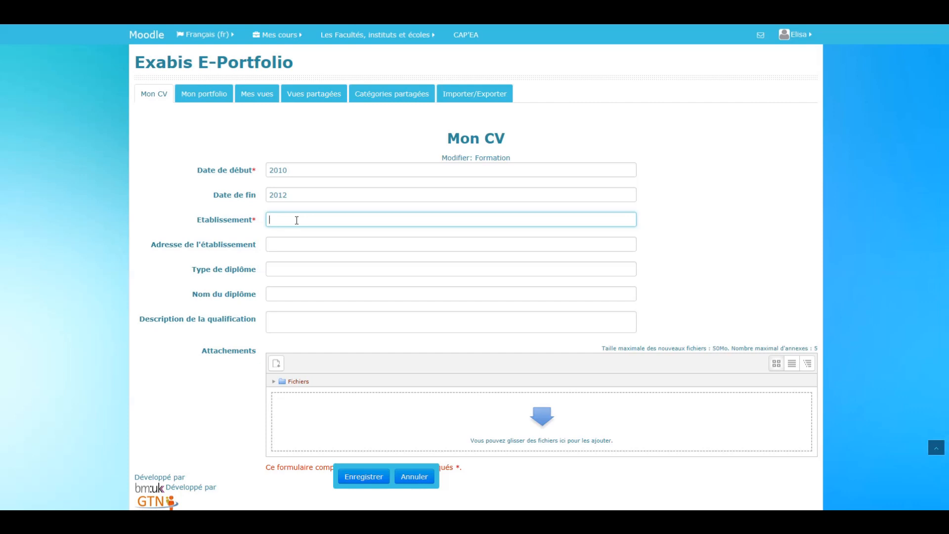
type("IMAGE SA Paris")
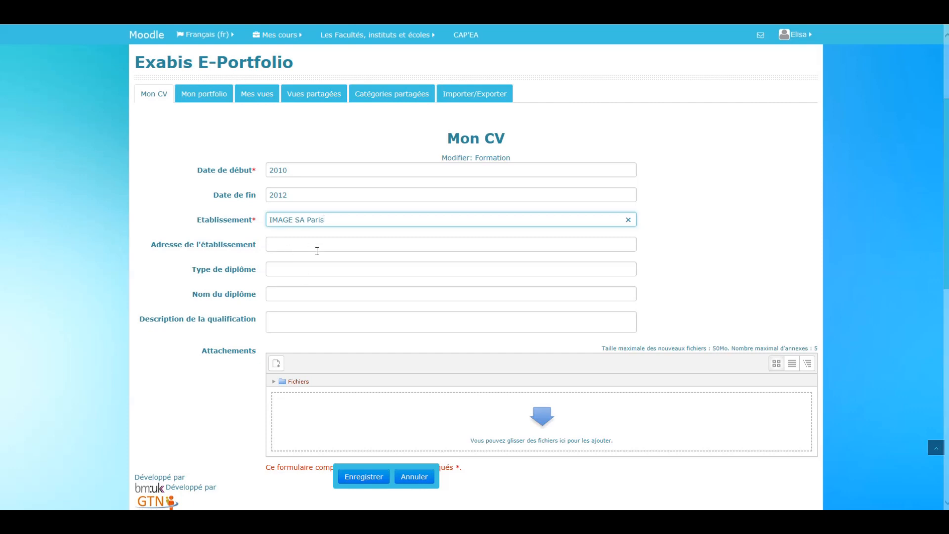
left_click(301, 257)
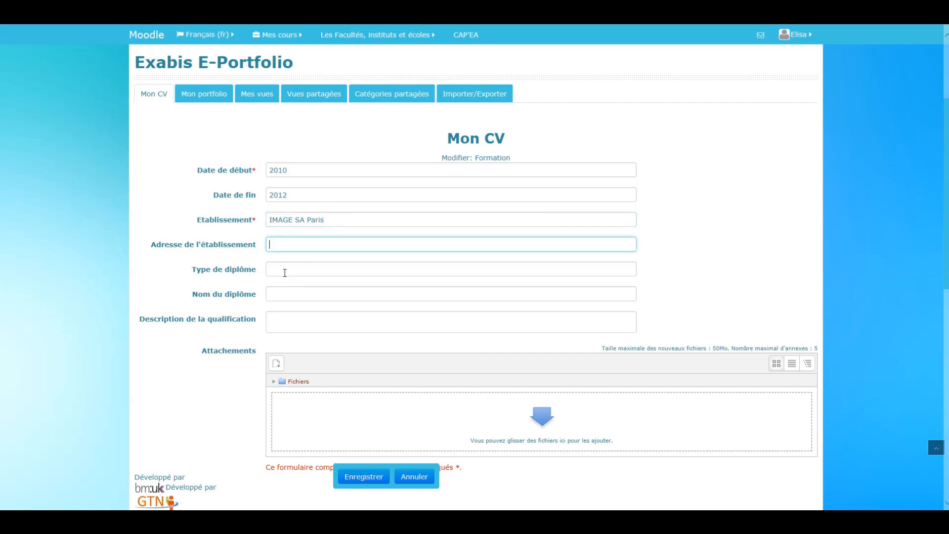
left_click(286, 271)
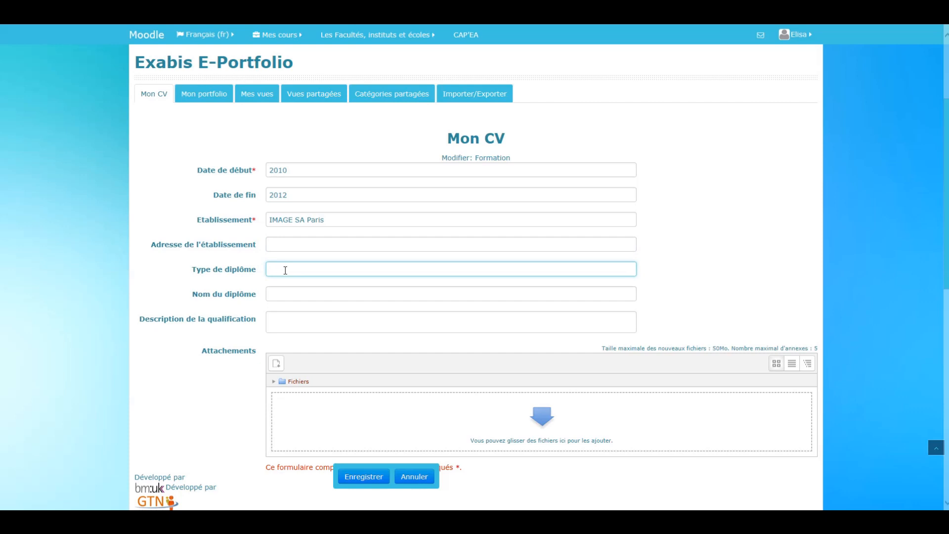
type("BTS")
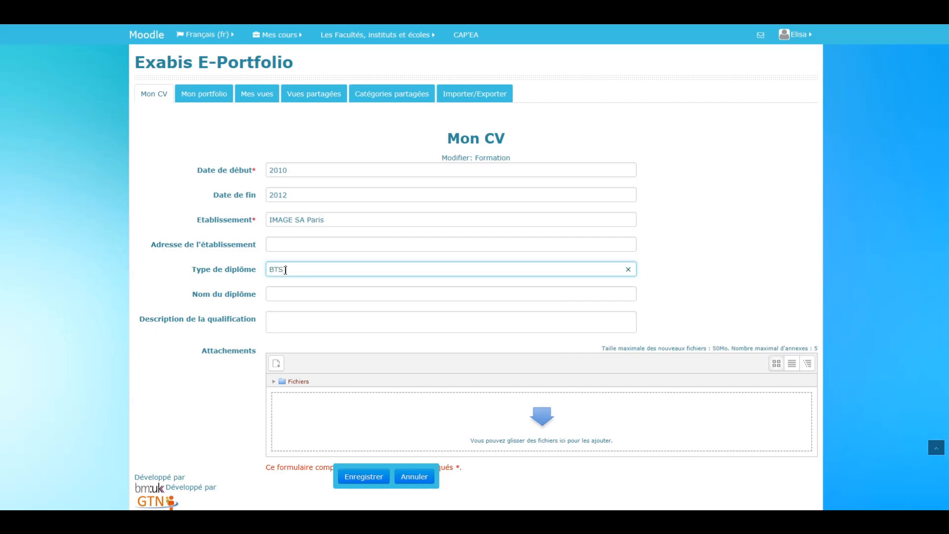
- Enter BTS Assistante de gestion as the Nom du diplôme and save the Formation entry without a description or attachments
left_click(286, 298)
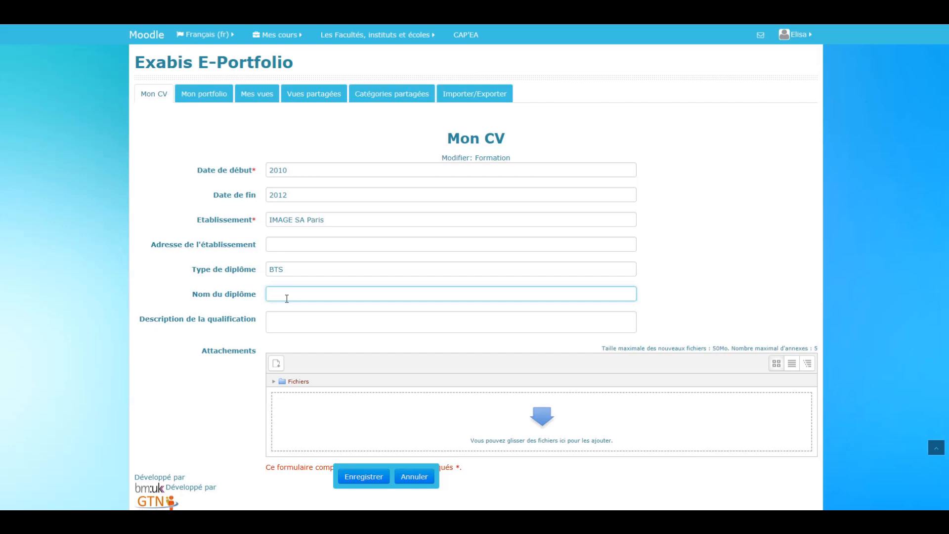
type("BTS Assistanyt")
type(" de gestion")
left_click(298, 324)
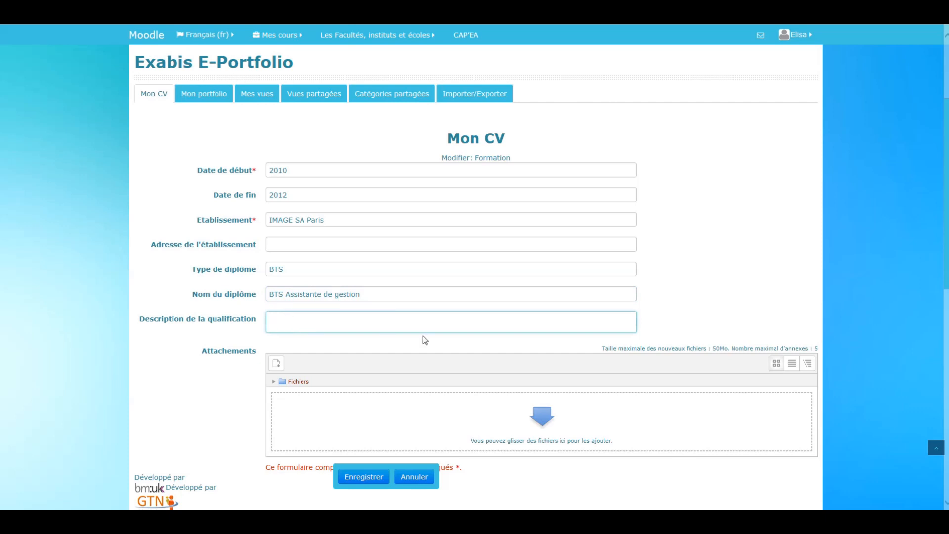
scroll(423, 339, "down", 2)
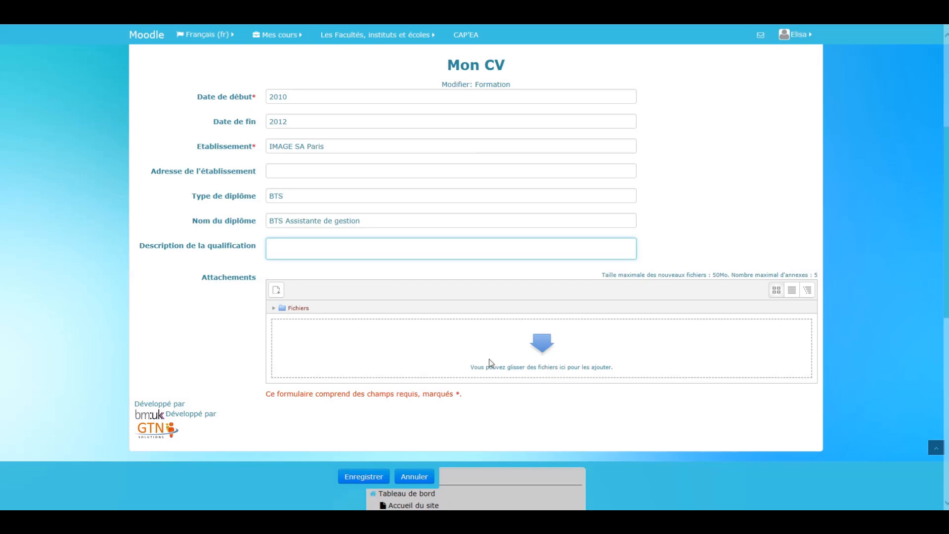
left_click(370, 477)
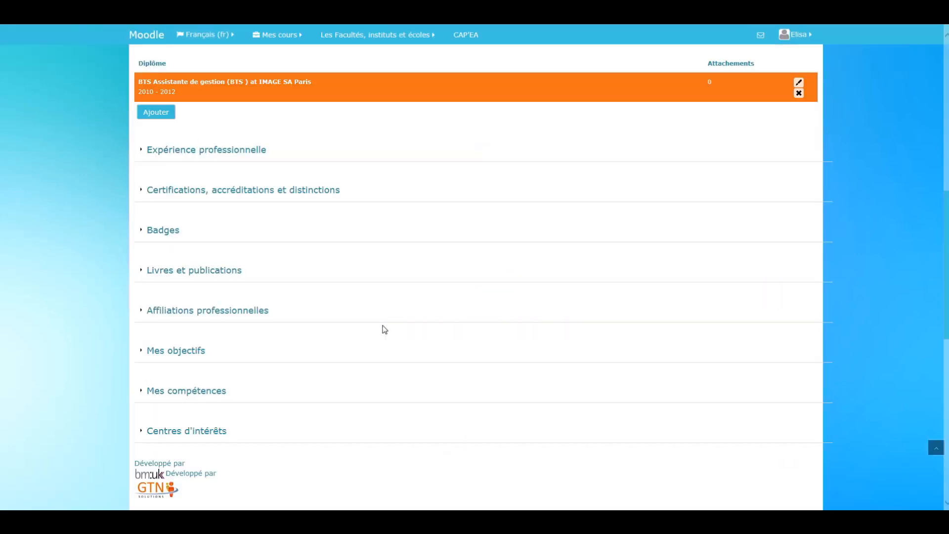
scroll(385, 330, "up", 3)
scroll(384, 330, "up", 1)
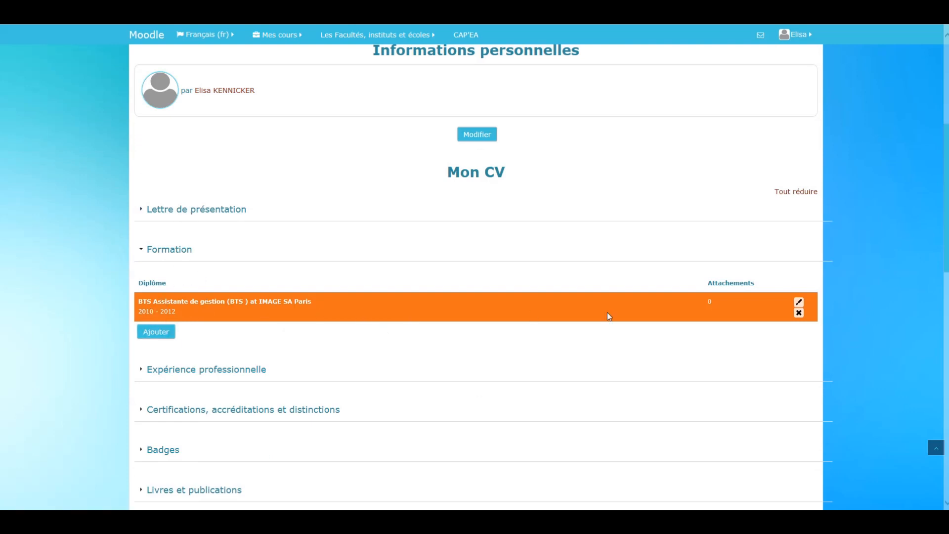
- Reopen the BTS Assistante de gestion entry under Formation to review its fields, and save it without changes
left_click(799, 302)
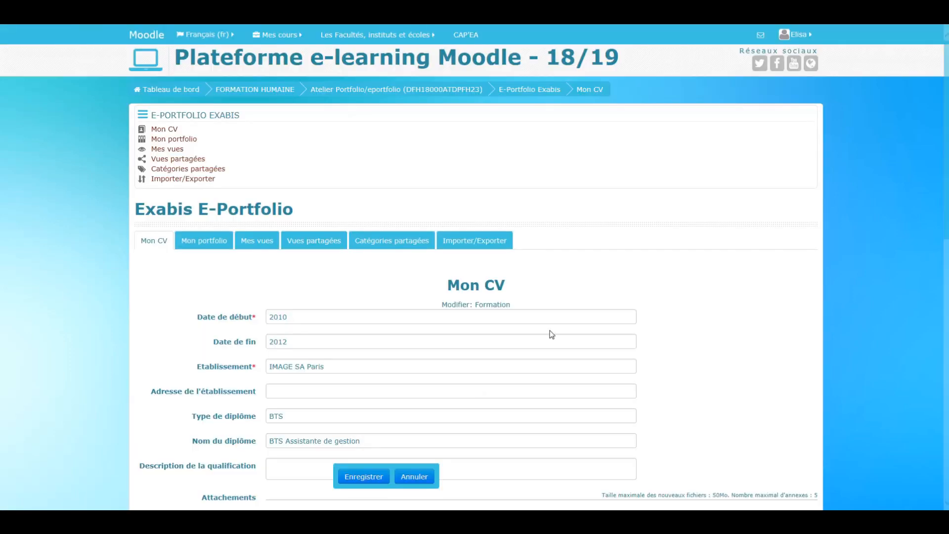
scroll(466, 387, "down", 3)
scroll(466, 393, "down", 2)
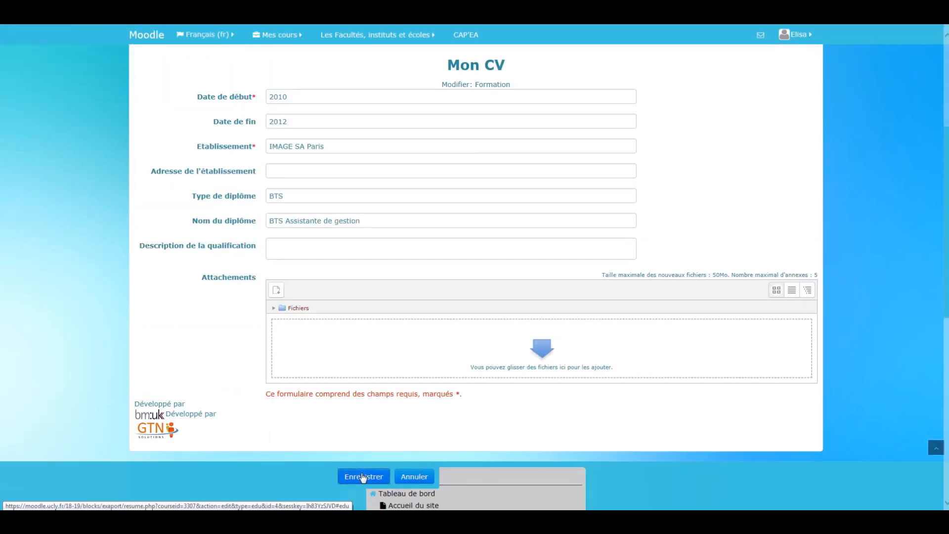
left_click(364, 476)
scroll(767, 313, "down", 5)
scroll(748, 279, "up", 3)
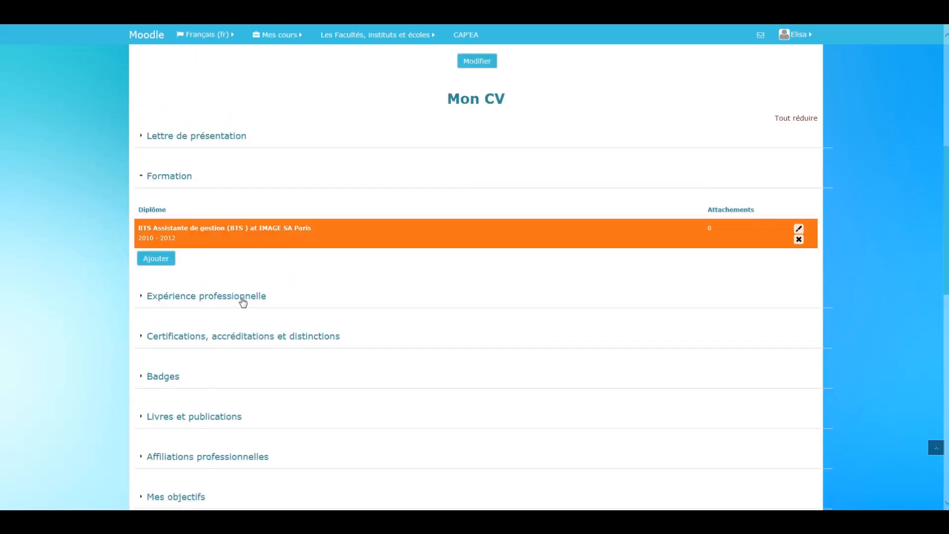
- Start a new Expérience professionnelle entry with Septembre 2012 as the Date de début and Mars 2012 as the Date de fin
left_click(141, 297)
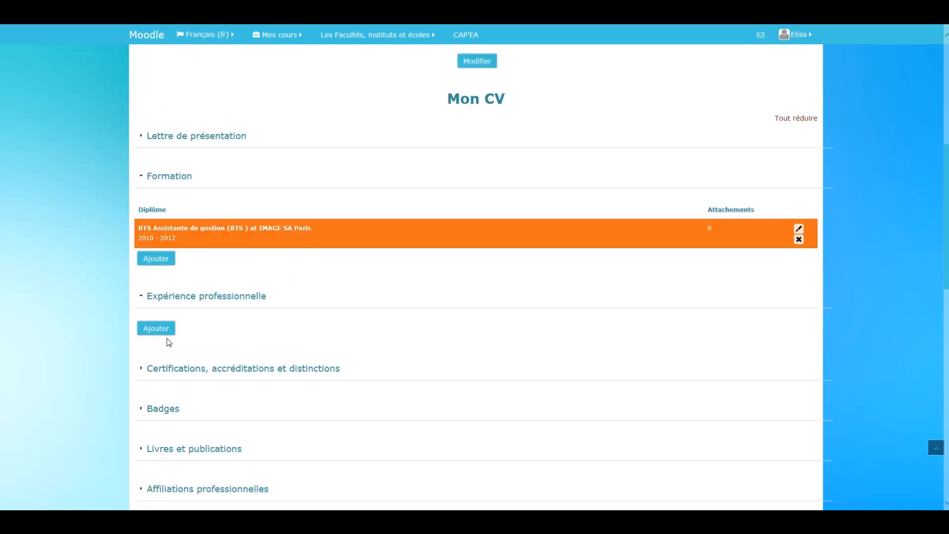
left_click(157, 328)
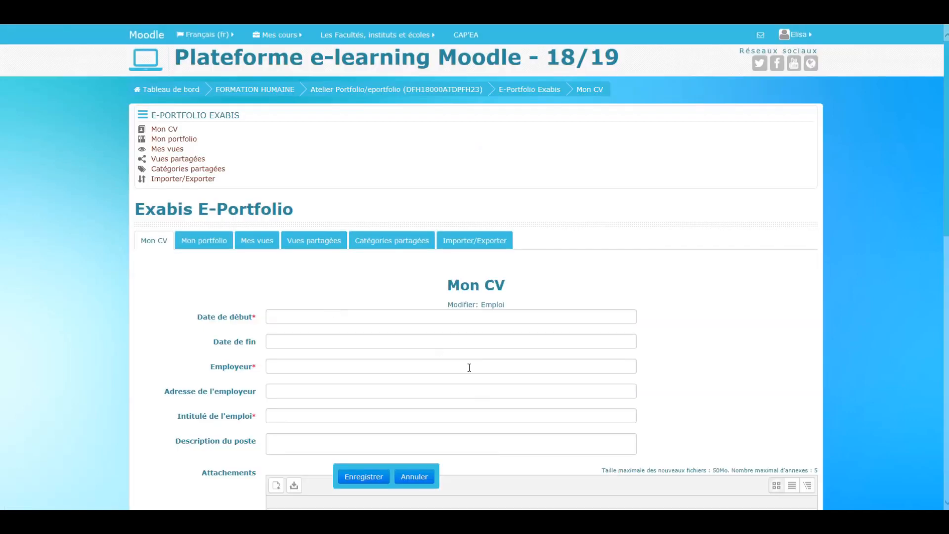
scroll(286, 265, "down", 2)
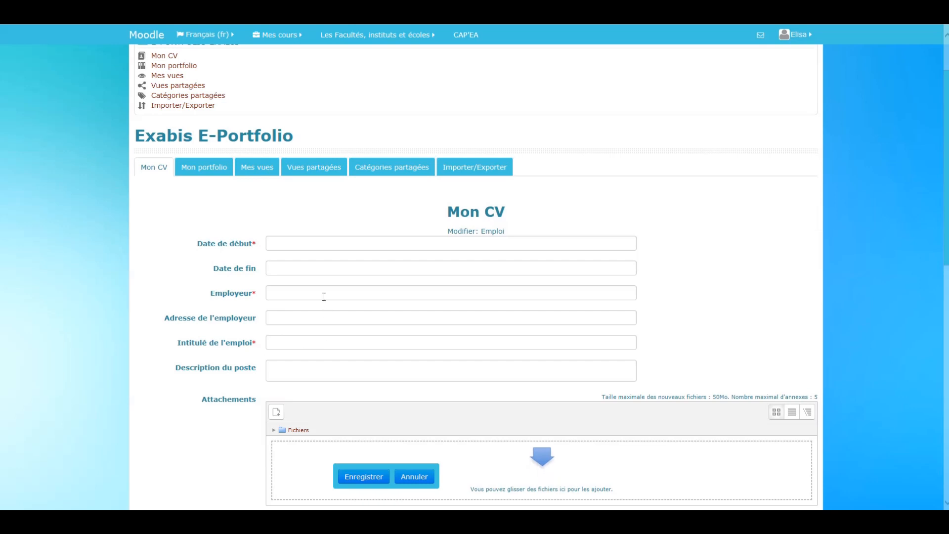
left_click(285, 244)
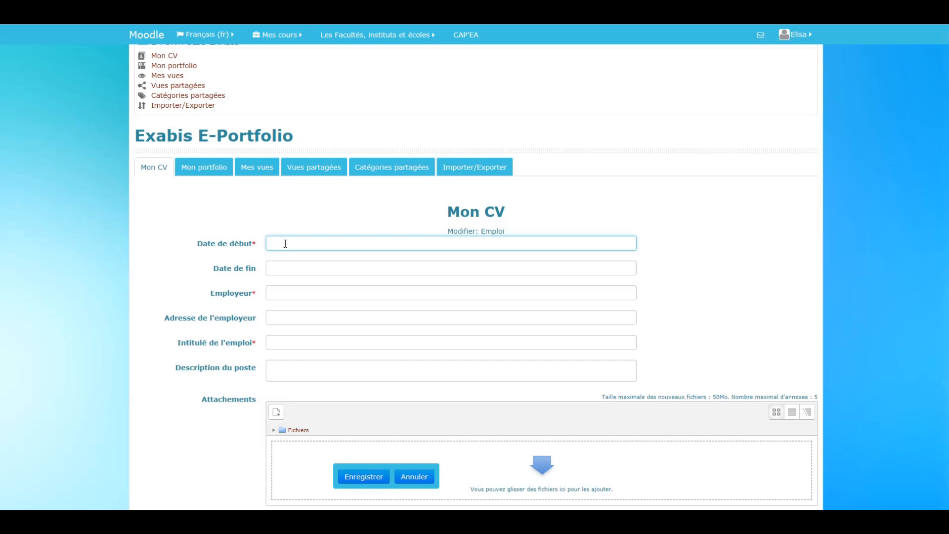
type("Septembre 2012")
left_click(302, 262)
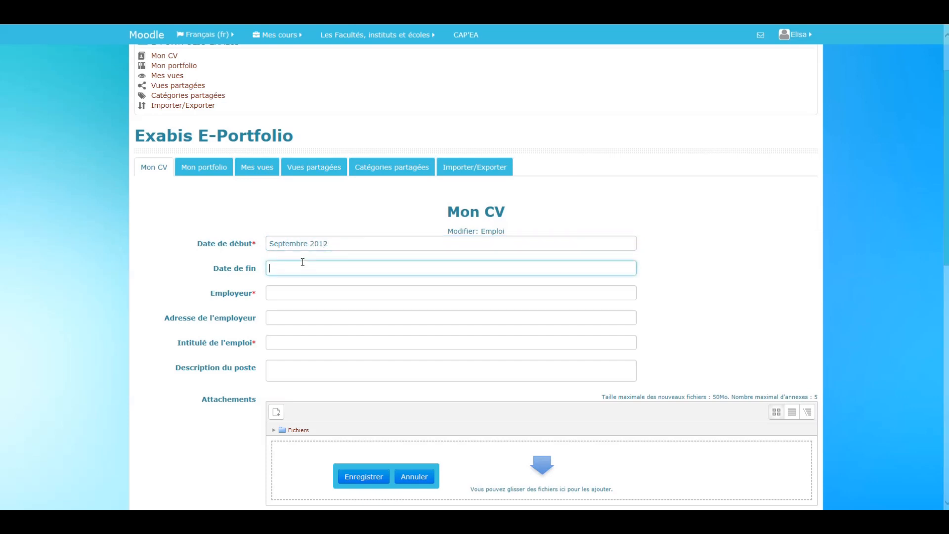
type("Mars 2013")
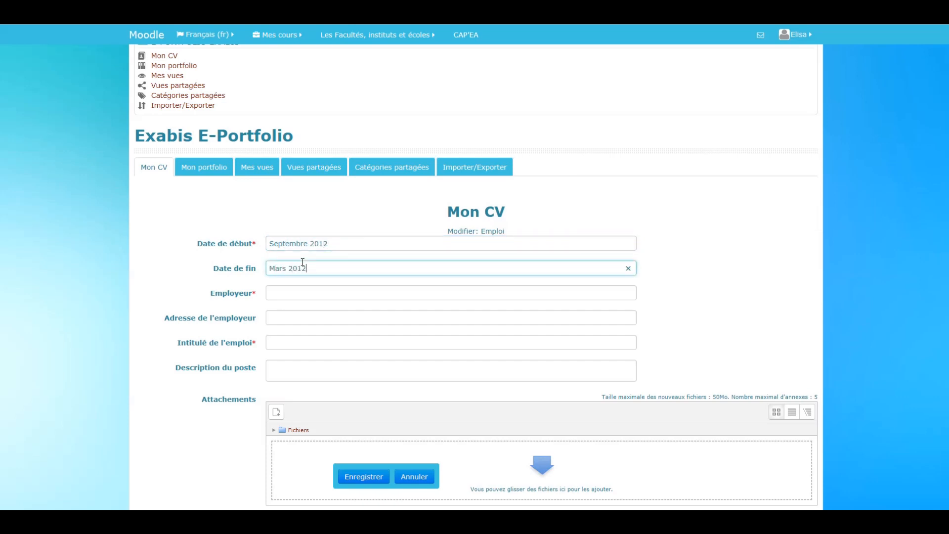
- Enter Assistante Juriste as the Intitulé de l'emploi and Parfires Paris as the Employeur
left_click(291, 341)
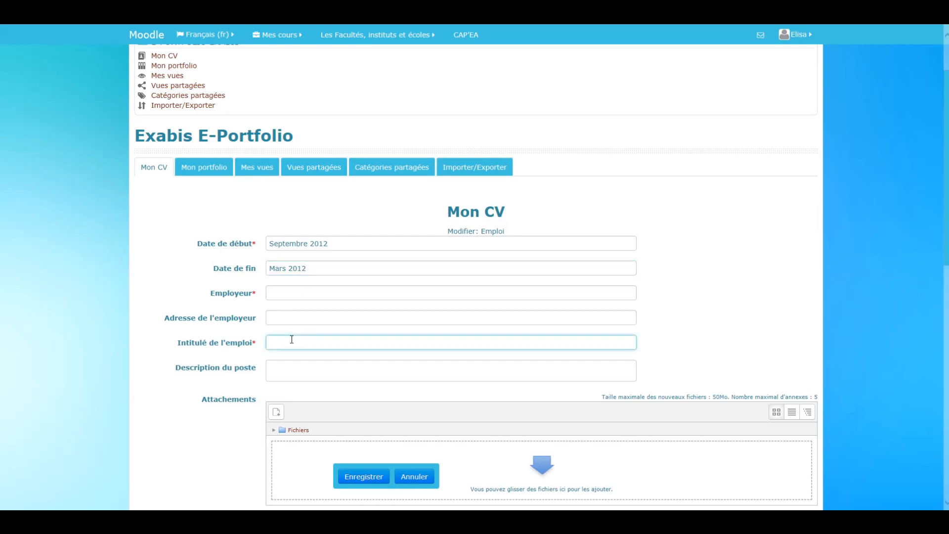
type("Assistante Juriste")
left_click(297, 294)
type("Pa")
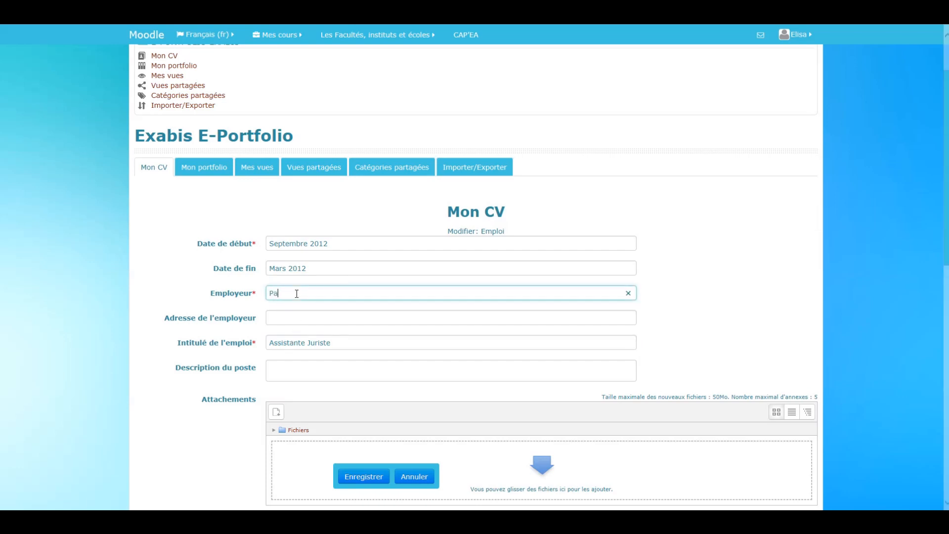
type("rfires Paris")
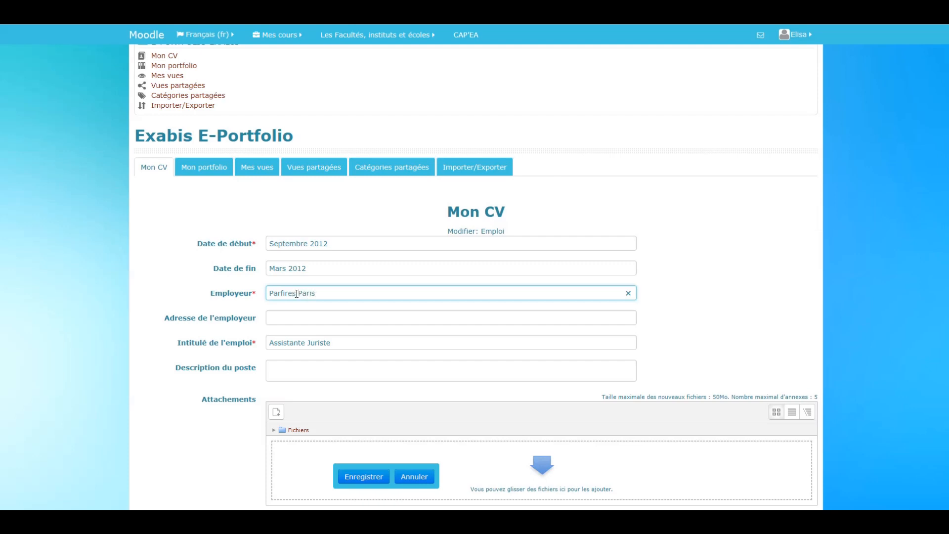
- Leave the Description du poste and attachments empty and save the professional experience entry
left_click(292, 376)
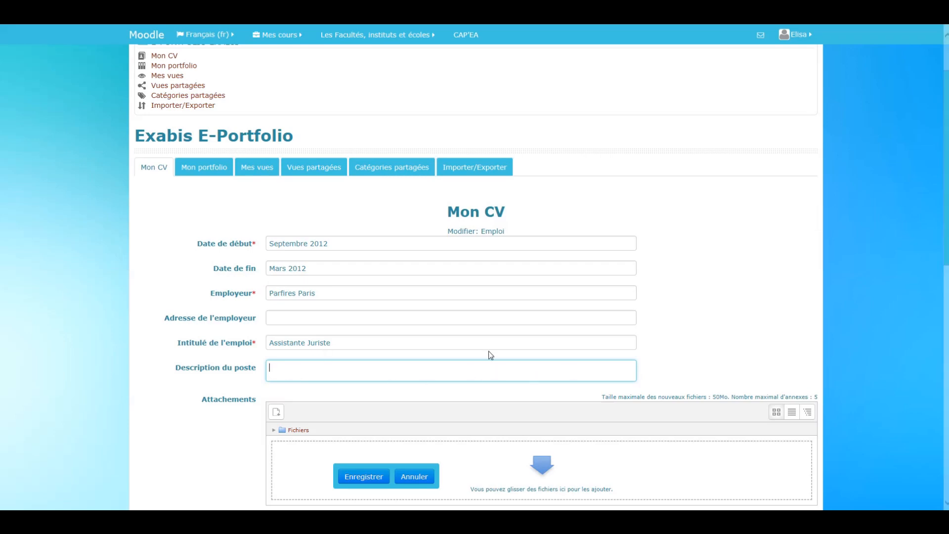
scroll(491, 356, "up", 2)
scroll(491, 355, "down", 2)
scroll(483, 358, "down", 3)
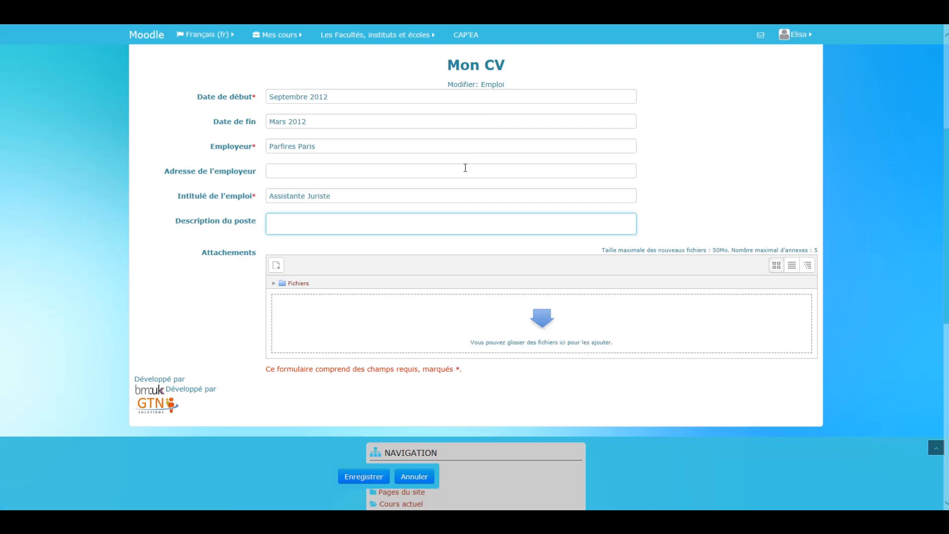
left_click(362, 482)
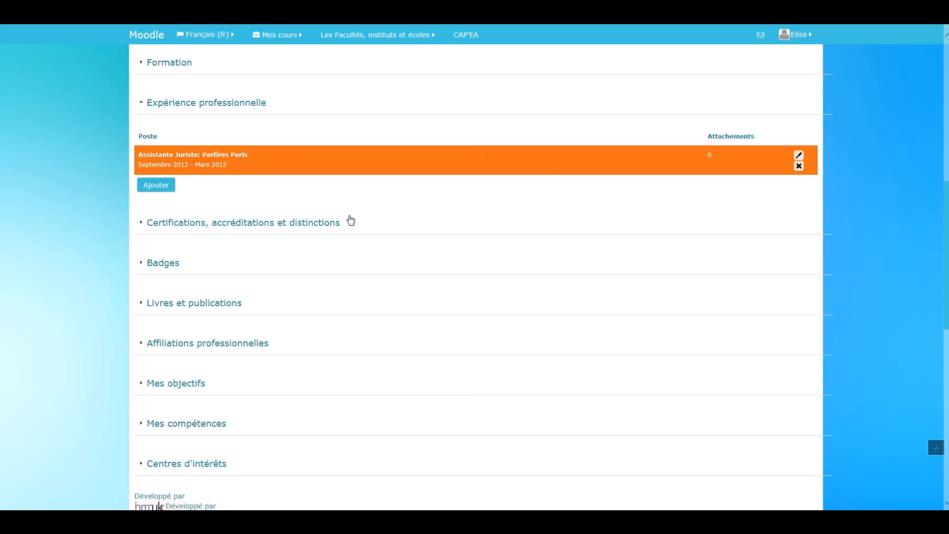
- Expand the Mes objectifs section of the CV and open Objectifs personnels for editing
scroll(350, 221, "down", 3)
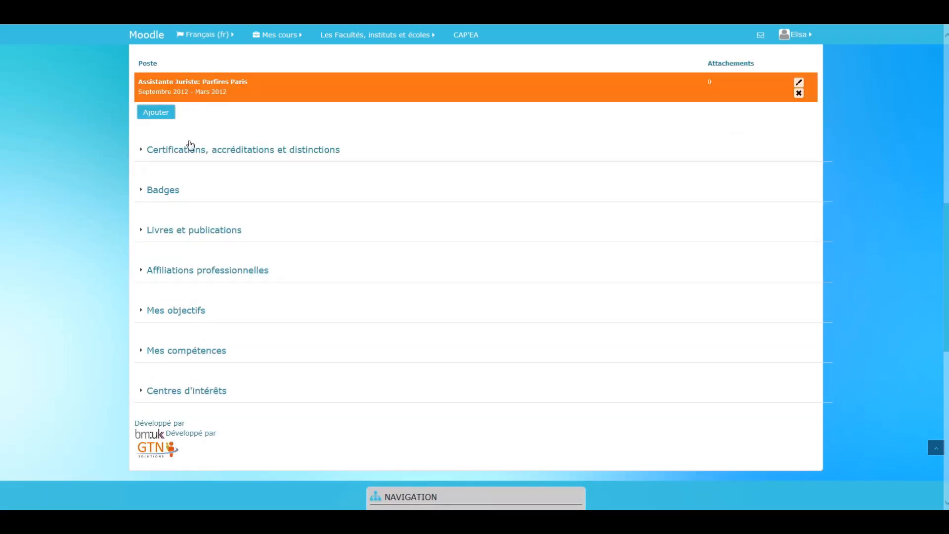
scroll(222, 217, "up", 3)
scroll(206, 339, "down", 2)
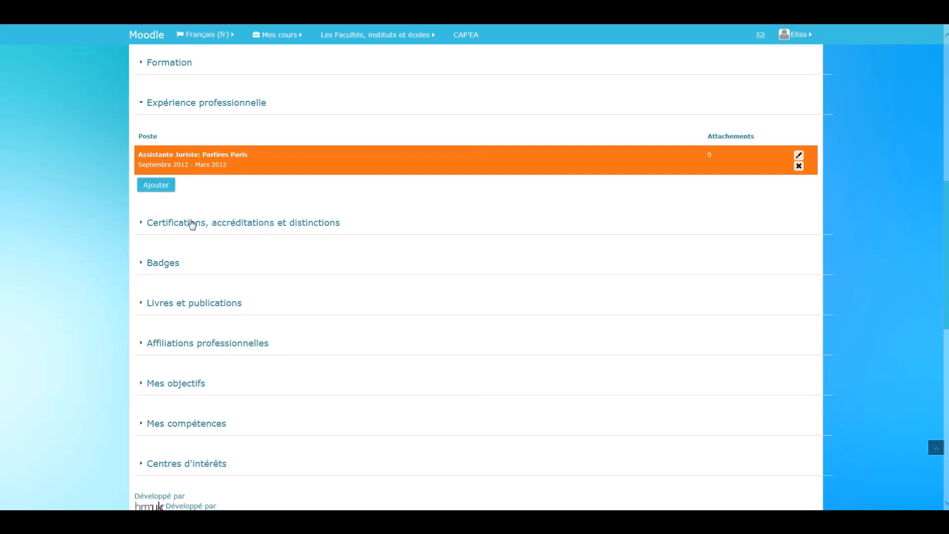
scroll(217, 346, "down", 2)
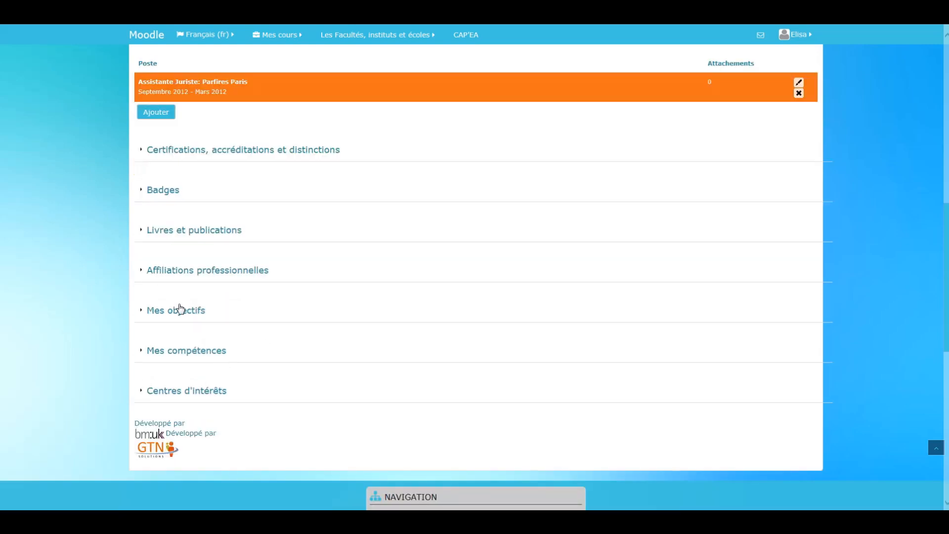
left_click(179, 312)
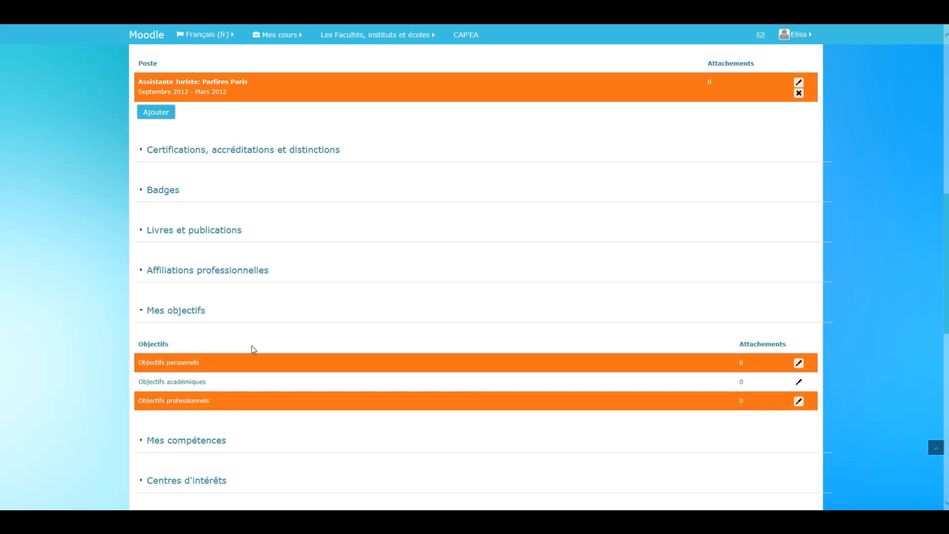
scroll(251, 345, "down", 2)
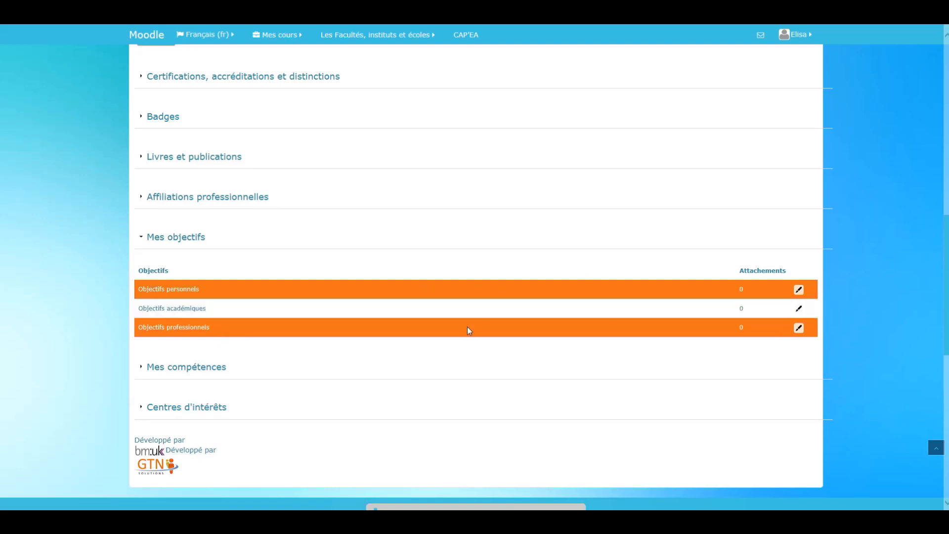
left_click(800, 291)
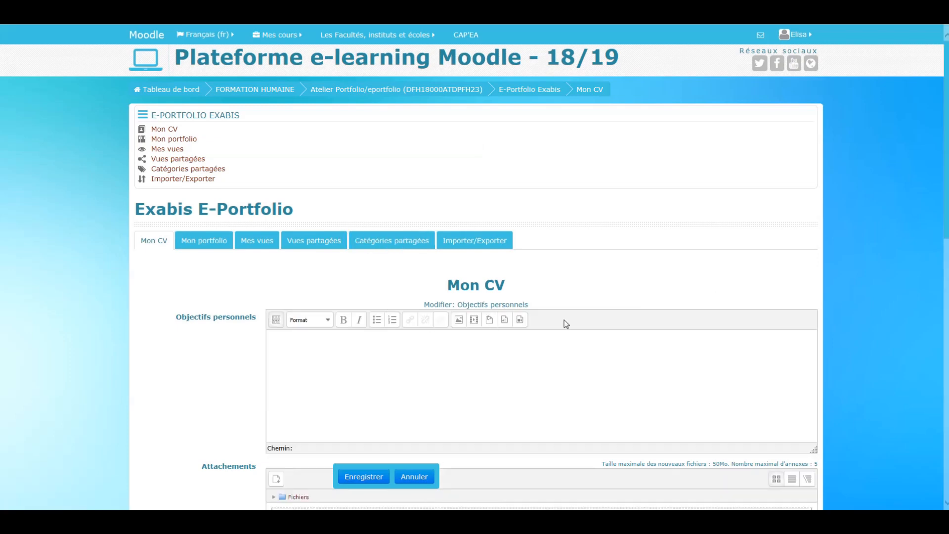
scroll(564, 319, "down", 3)
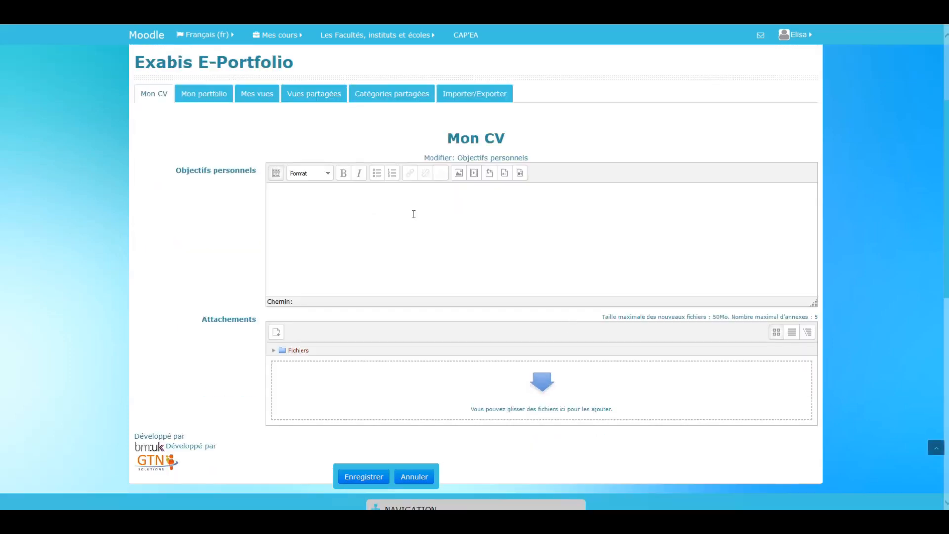
- Write "Mes objectifs personnels sont de réussir ses études, de construire de vie de famille..." as the Objectifs personnels and save
left_click(430, 234)
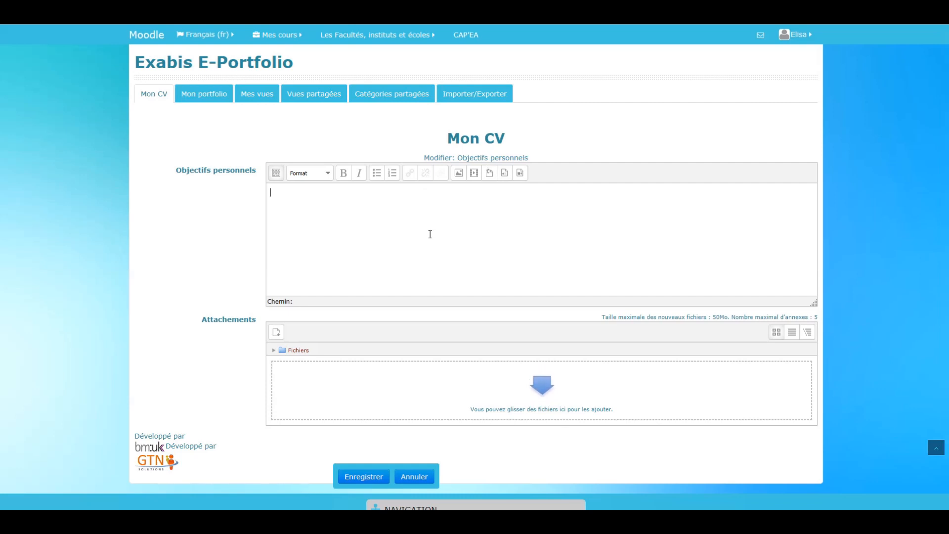
type("Mes ")
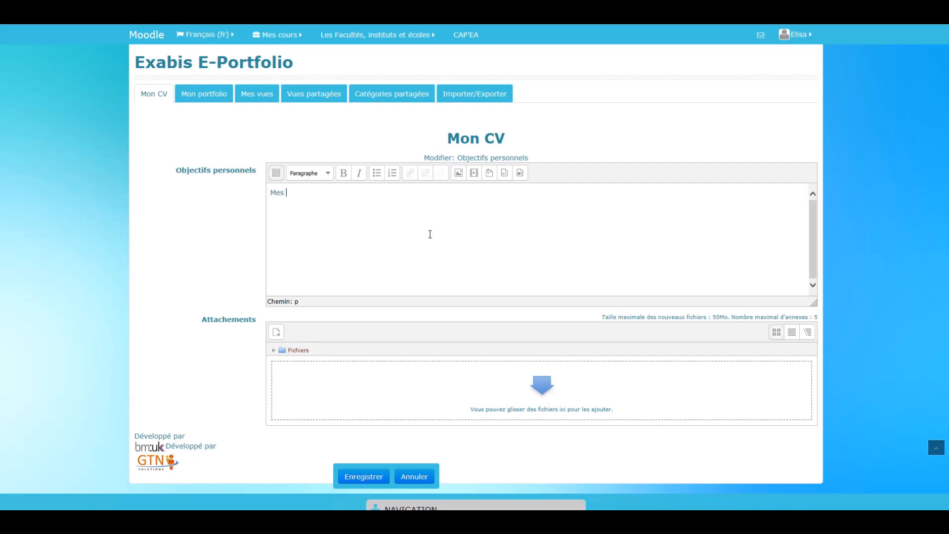
type("objectifs personn")
key("BackSpace")
key("BackSpace")
type("s sont")
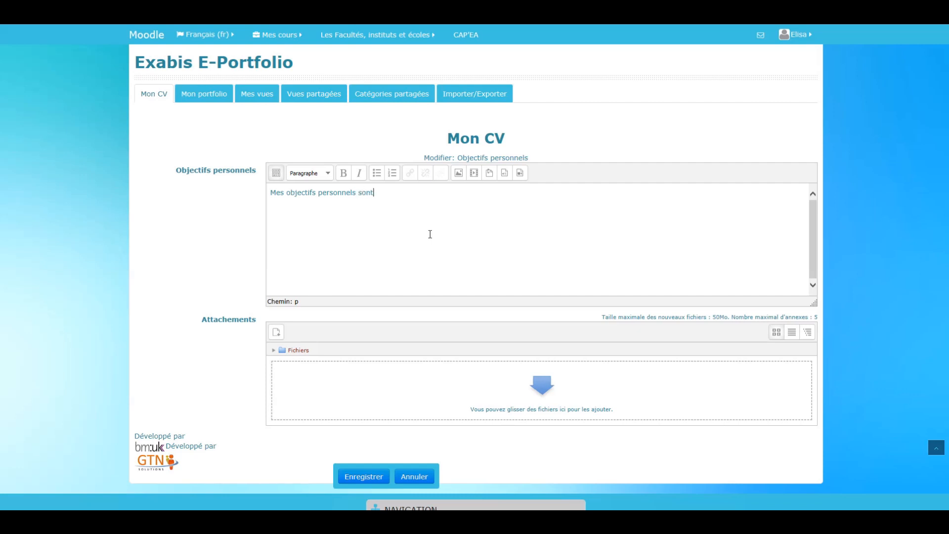
type(" de réussir ses études, de construir")
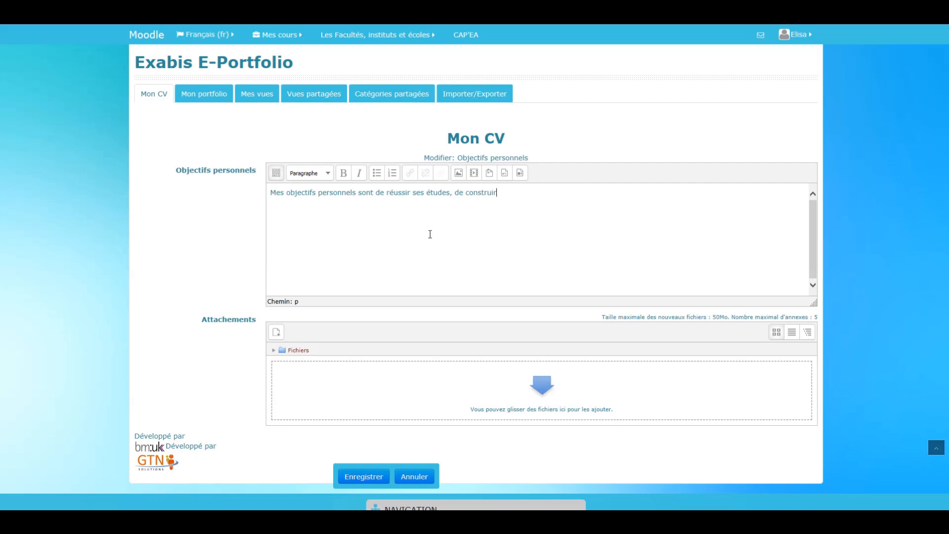
type("e de vie de famille...")
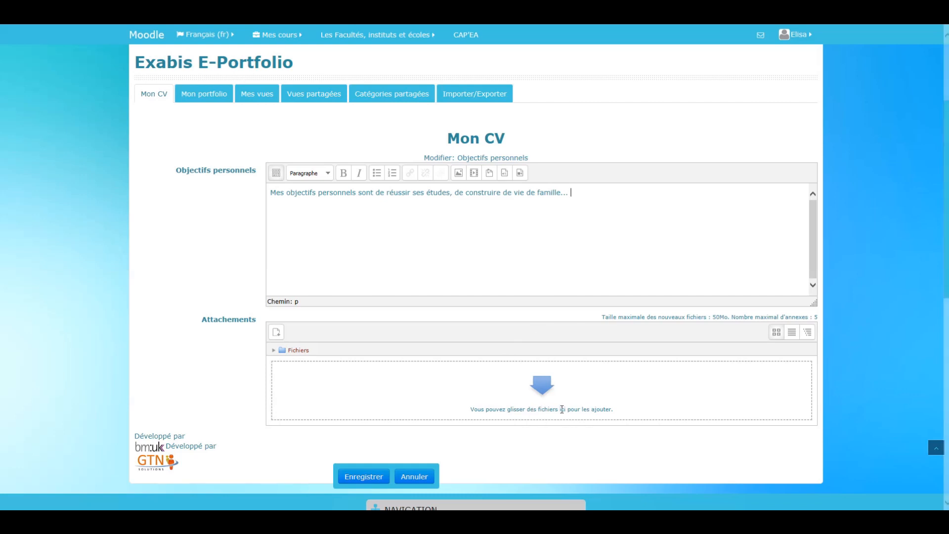
left_click(373, 474)
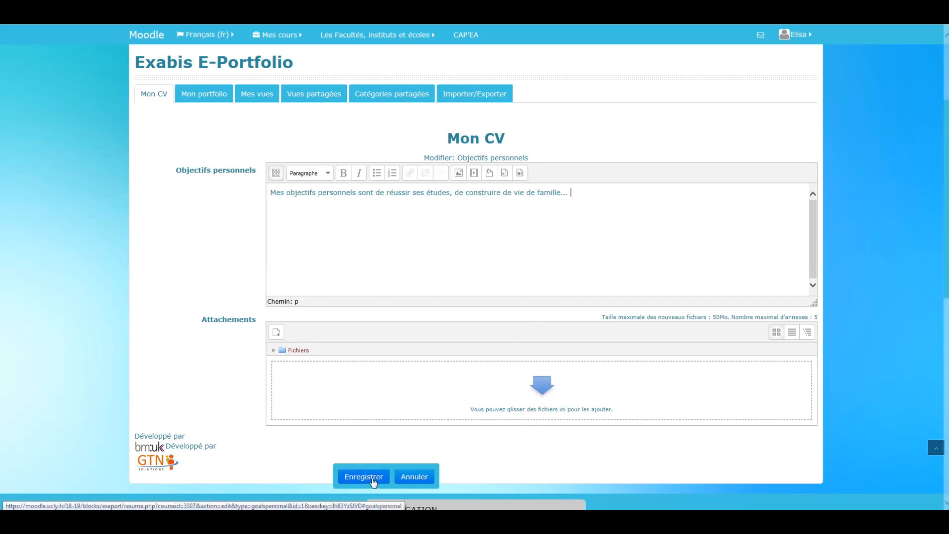
- Review the saved Objectifs personnels text in the Mes objectifs list by highlighting it
scroll(519, 355, "down", 10)
scroll(472, 303, "up", 3)
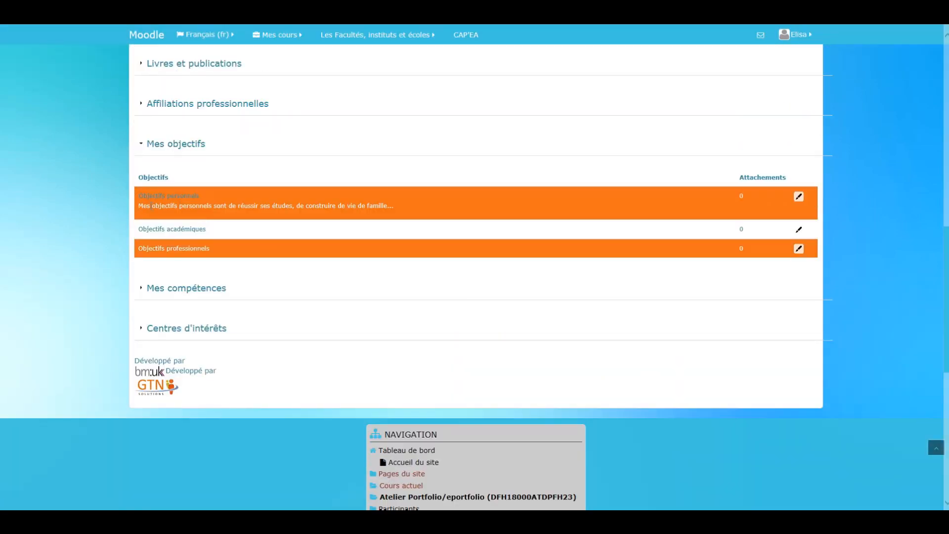
left_click_drag(141, 206, 392, 206)
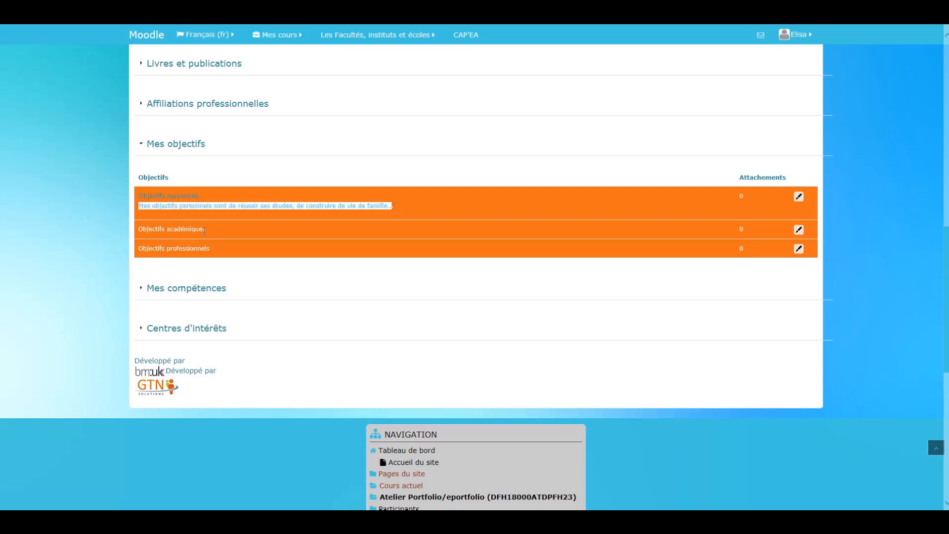
left_click(385, 181)
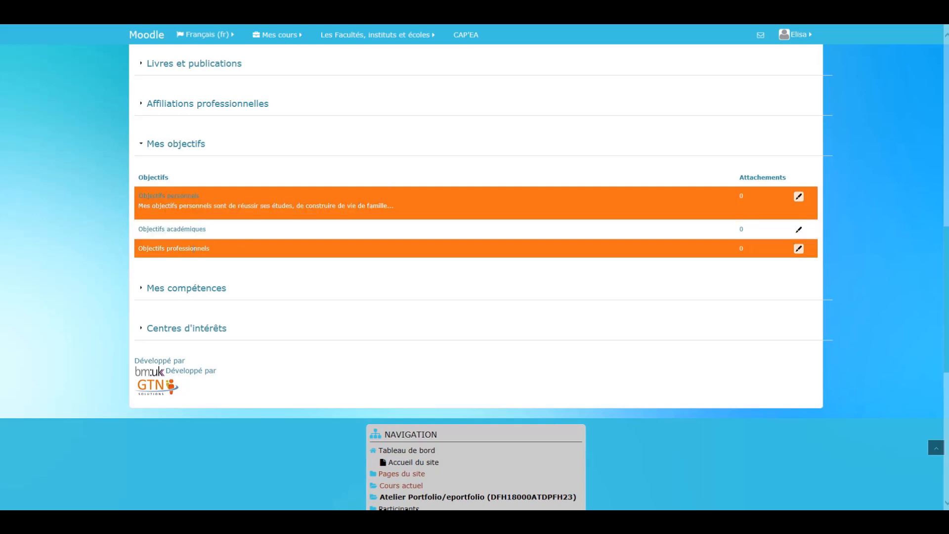
- Enter "La réussite des études" as the Objectifs académiques and save
left_click(798, 230)
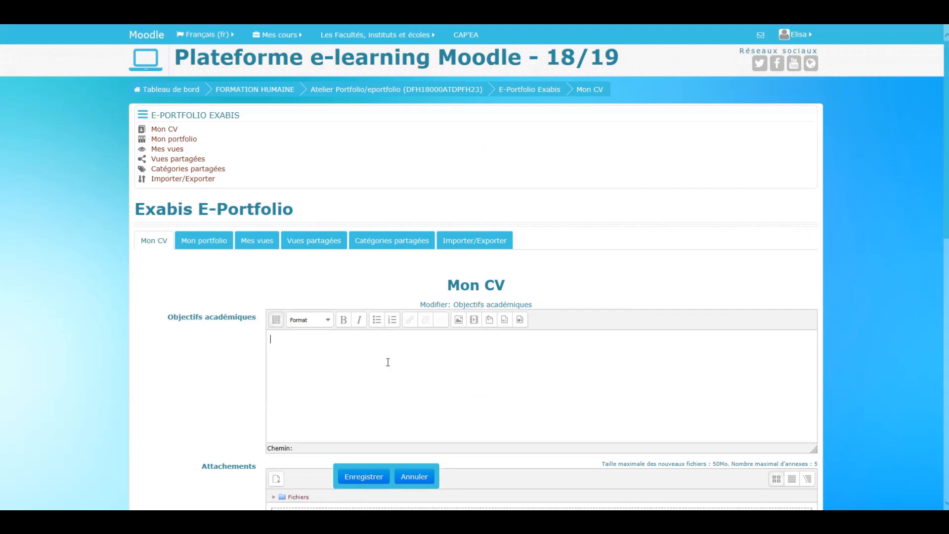
type("La ")
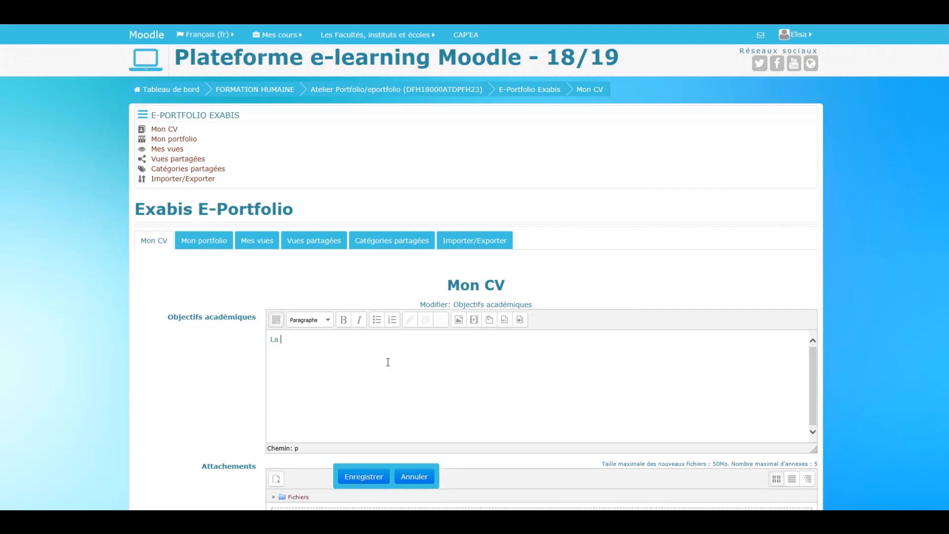
type("réussite des études")
scroll(388, 362, "down", 3)
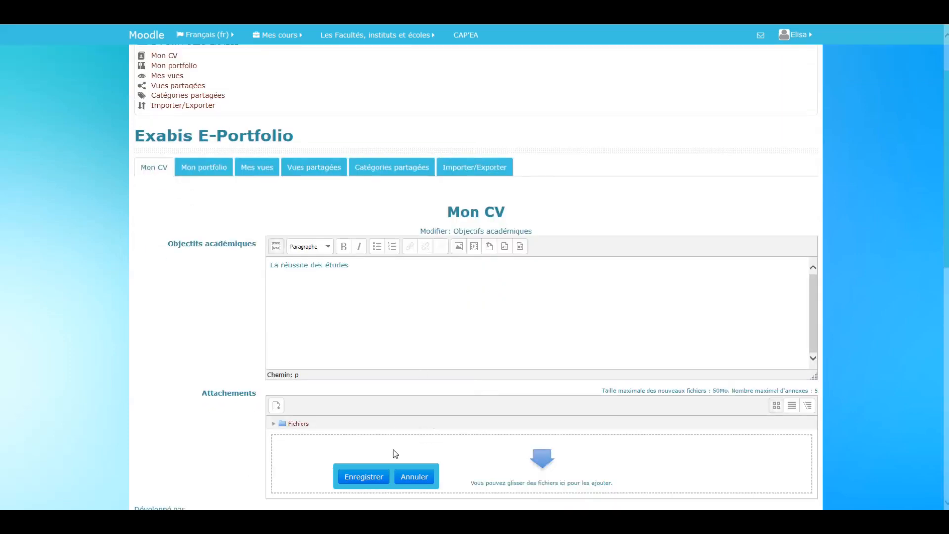
left_click(351, 477)
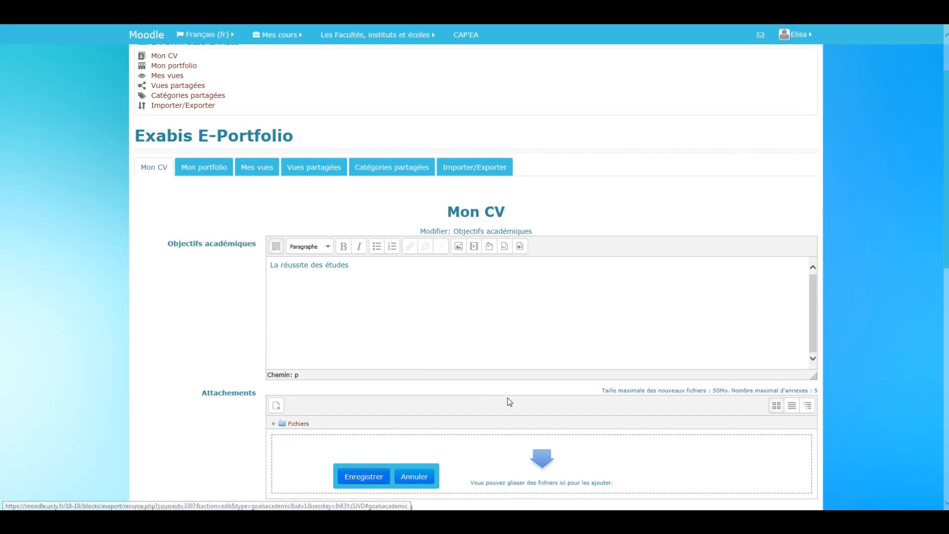
- Write "J'aimerais continuer a exercer son métier d'assistante juriste" as the Objectifs professionnels and save
scroll(384, 239, "up", 3)
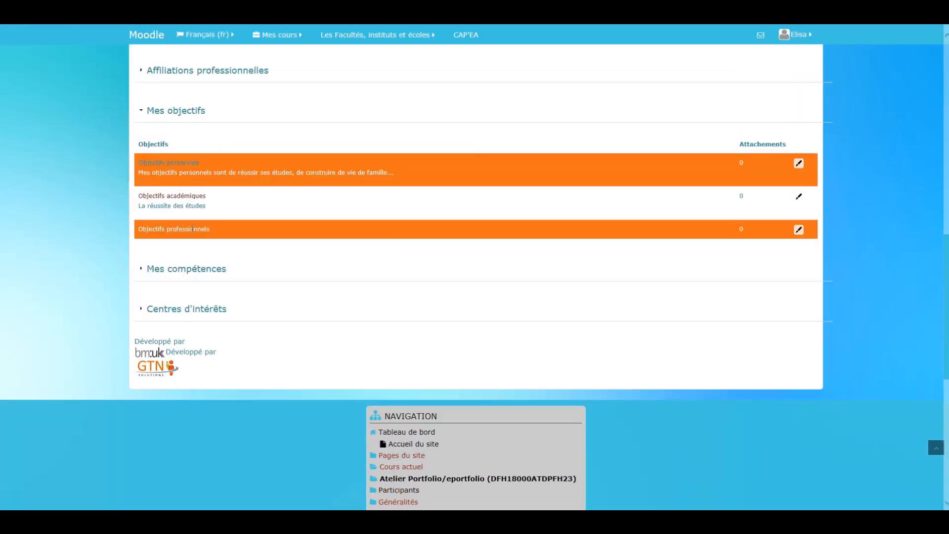
left_click(798, 232)
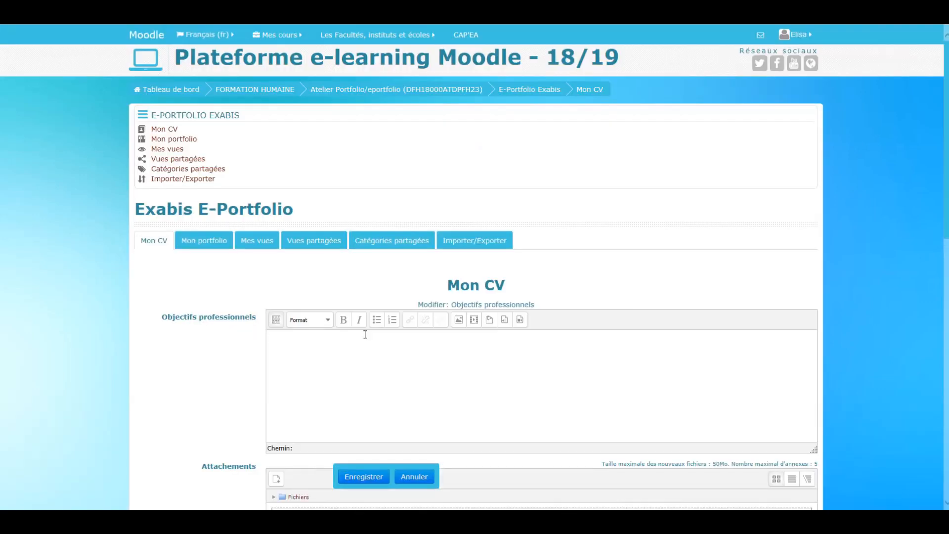
type("De")
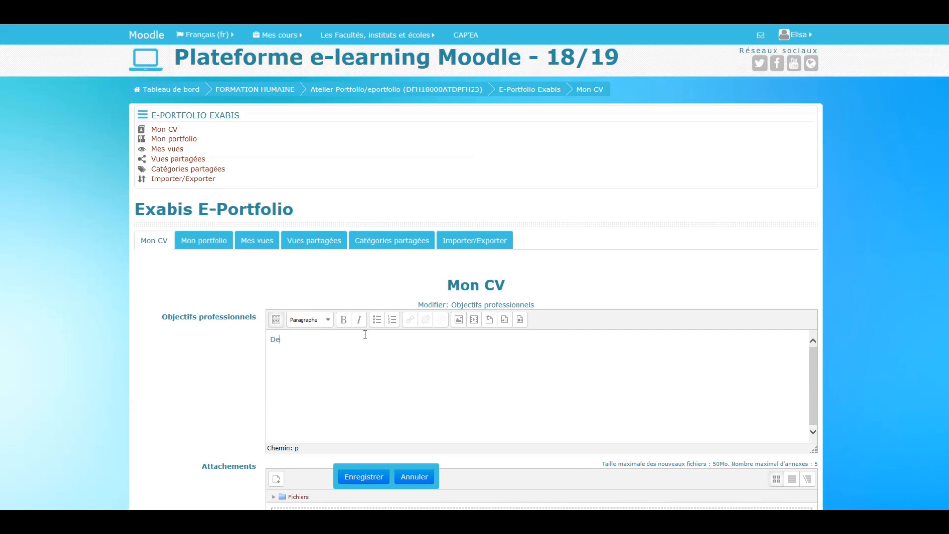
key("BackSpace")
key("BackSpace")
type("J'aimerais contiunuer a exercer son métier d'a")
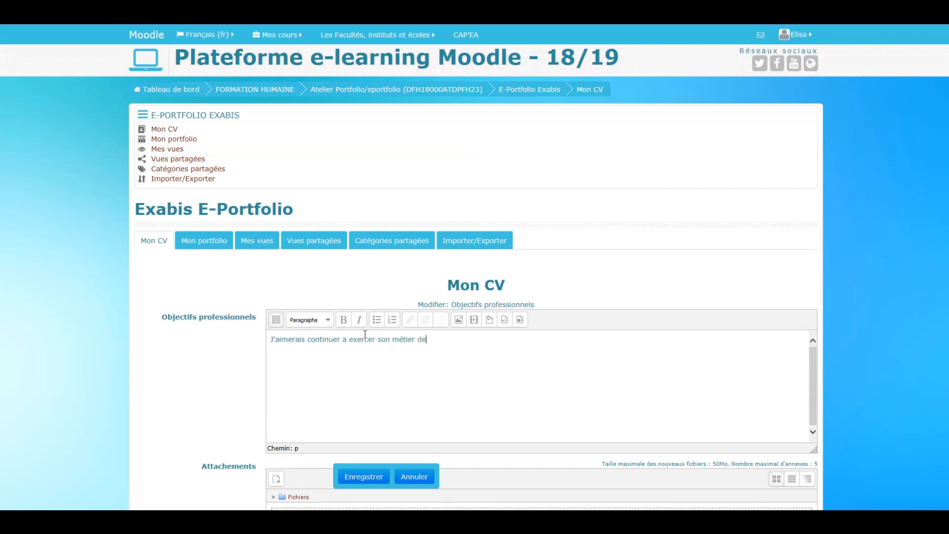
type("ssitante juriste")
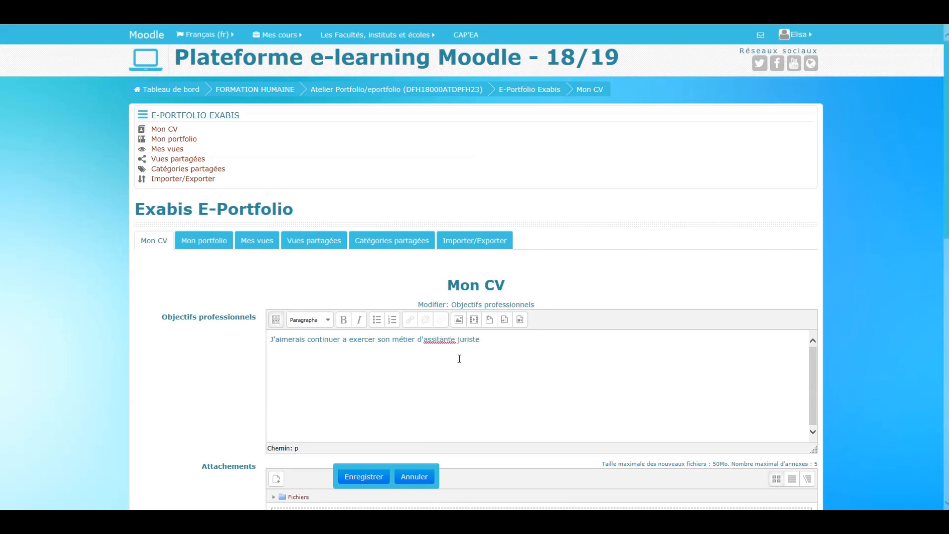
type("s")
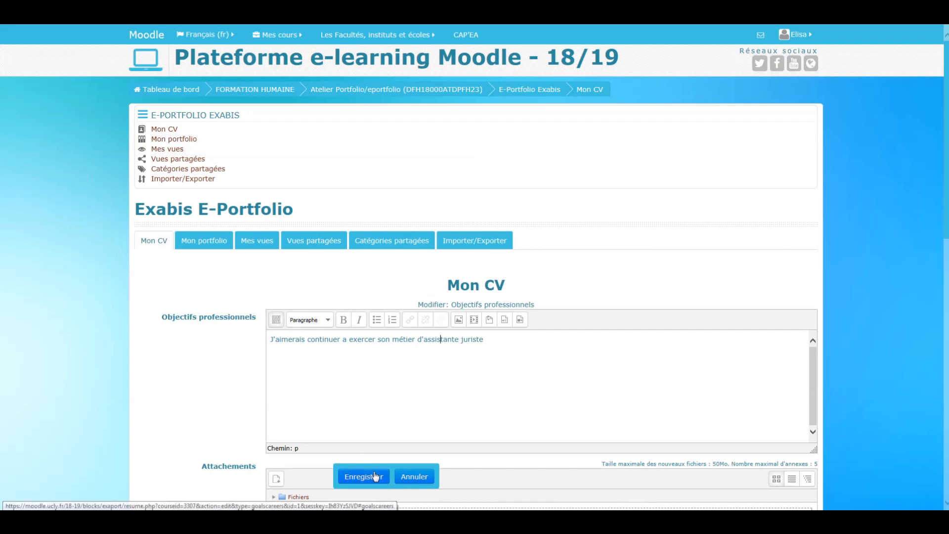
scroll(529, 349, "down", 2)
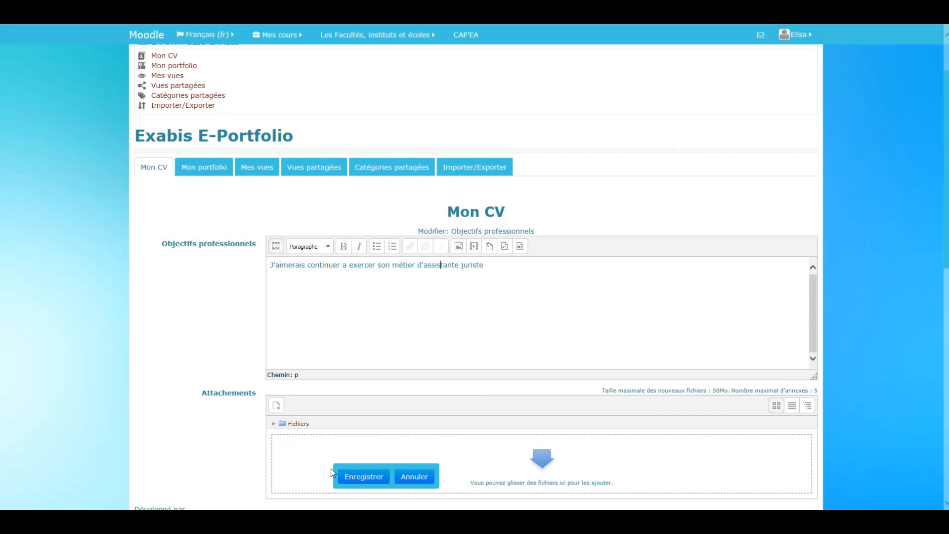
left_click(376, 478)
- Expand the Mes compétences section, look at the editing form of Compétences personnelles and leave it without entering anything
scroll(301, 190, "up", 5)
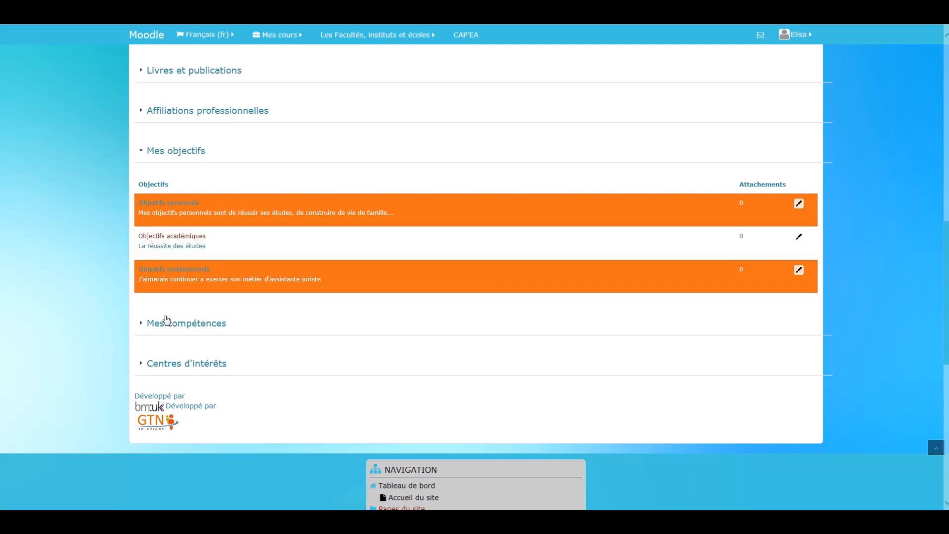
left_click(151, 324)
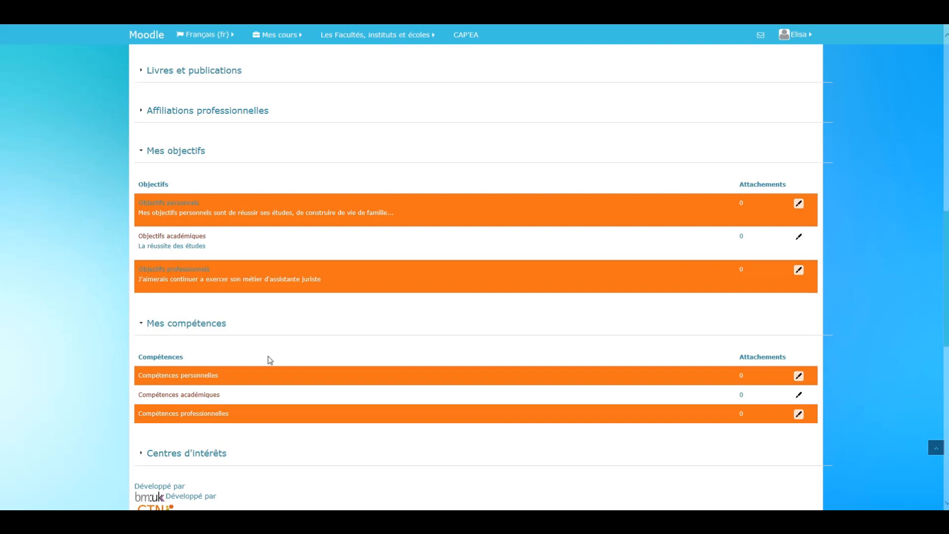
scroll(267, 351, "down", 2)
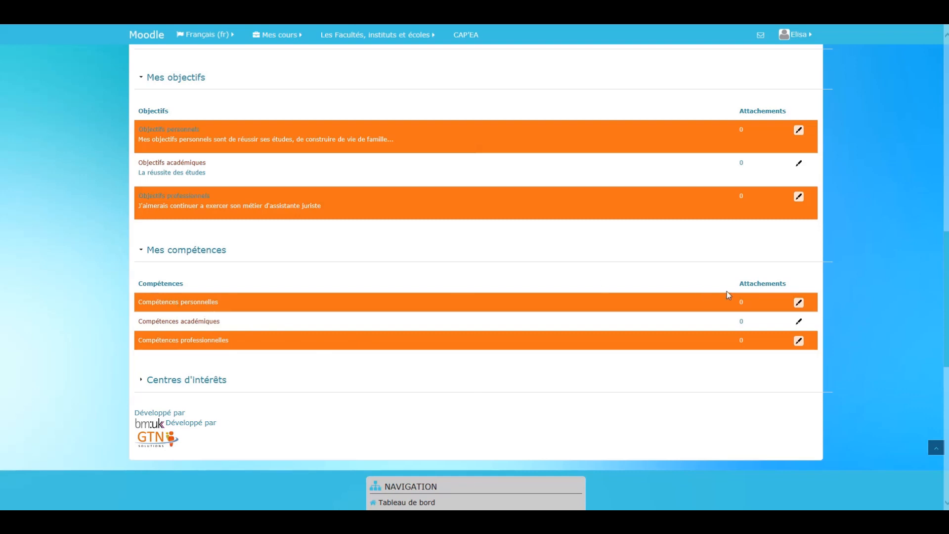
left_click(799, 302)
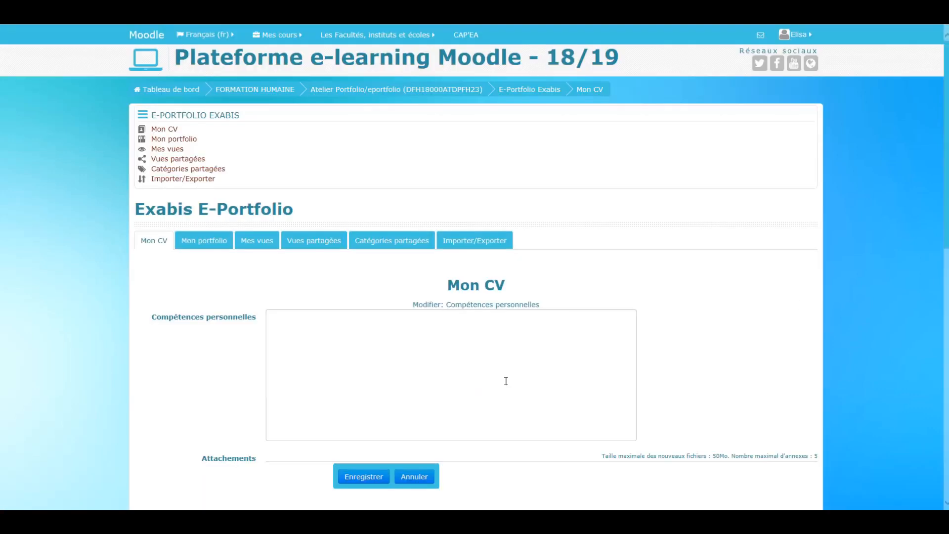
scroll(415, 361, "down", 2)
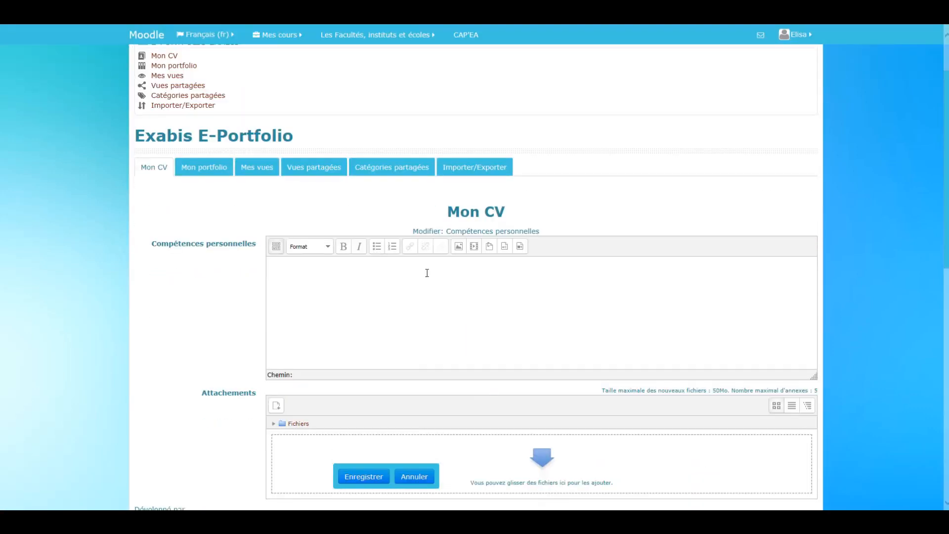
left_click(415, 478)
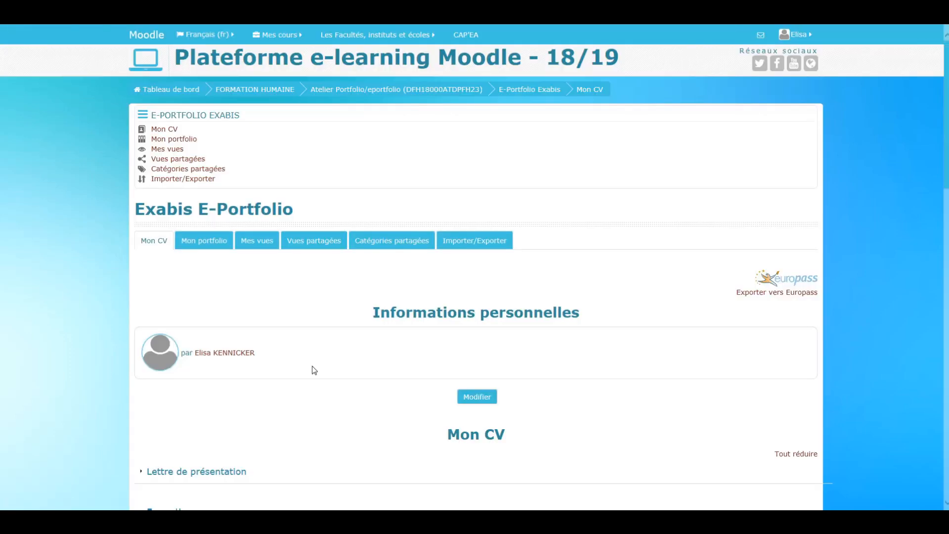
- Enter "J'aime la littérature et les jeux-vidéos." in the Centres d'intérêts section of the CV and save
scroll(297, 178, "up", 3)
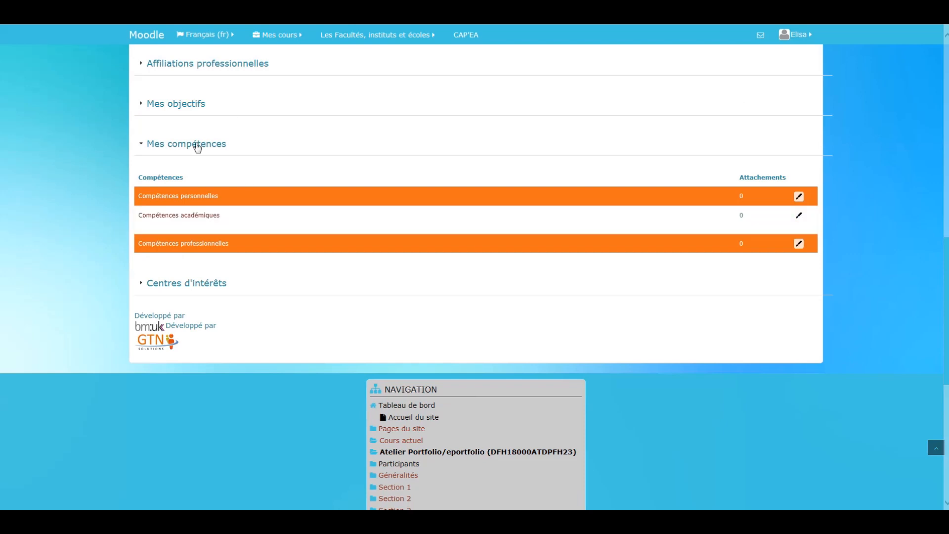
left_click(158, 285)
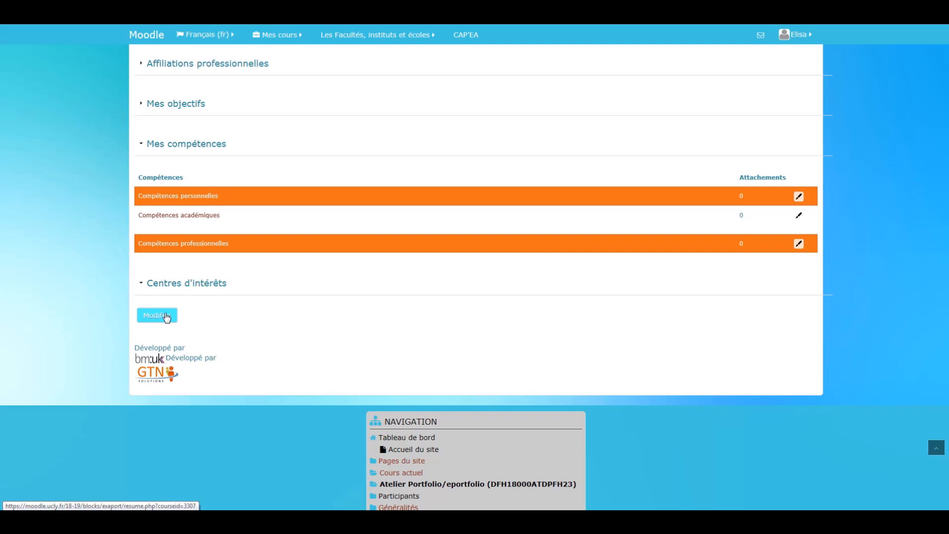
left_click(166, 317)
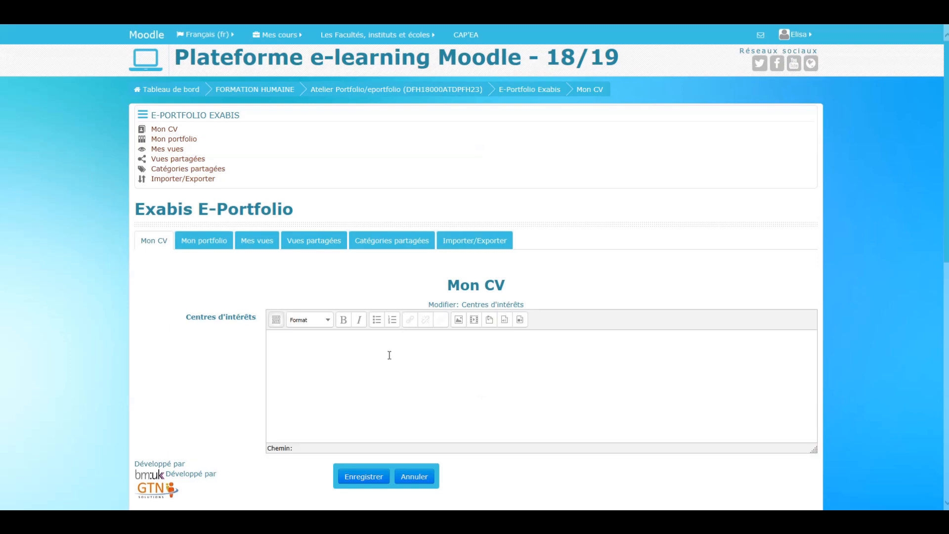
left_click(381, 365)
left_click(381, 365)
type("J'")
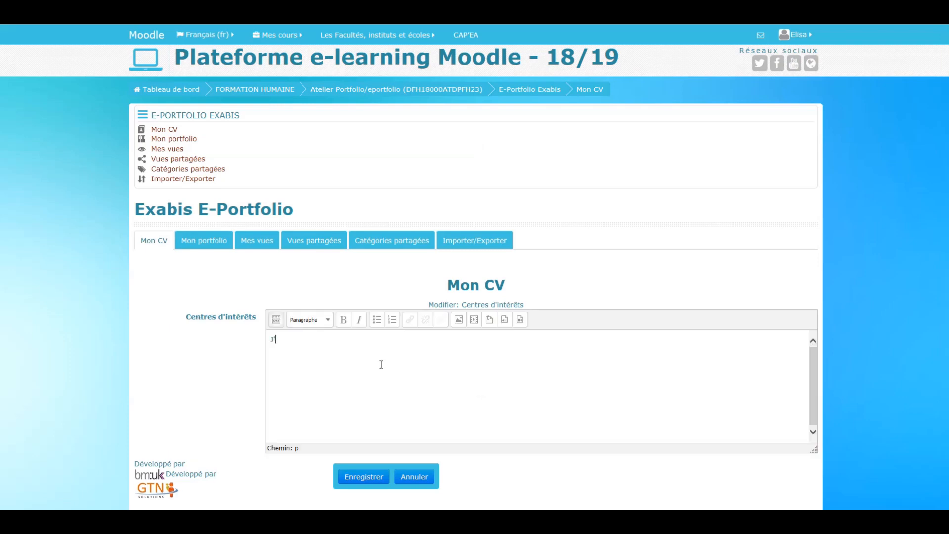
type("aime la littérature et les je")
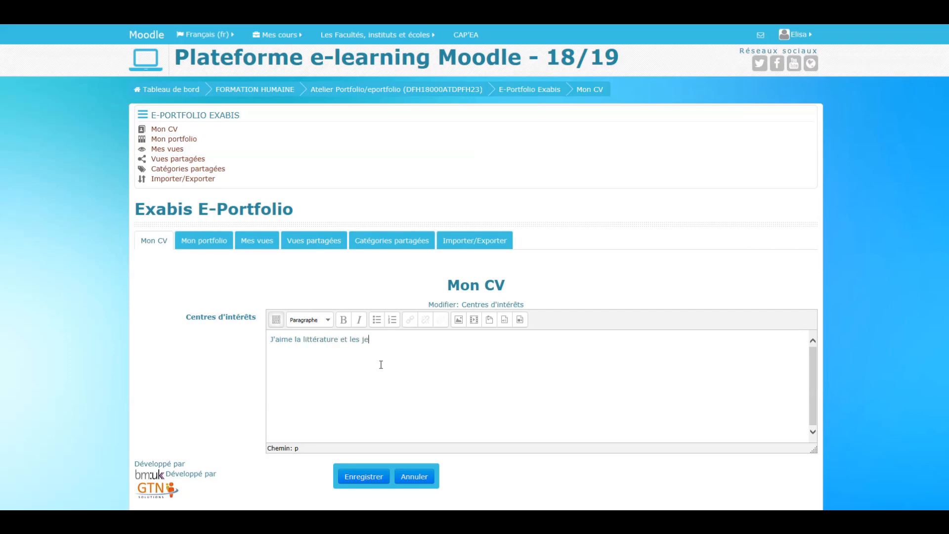
type("ux-vidéos.")
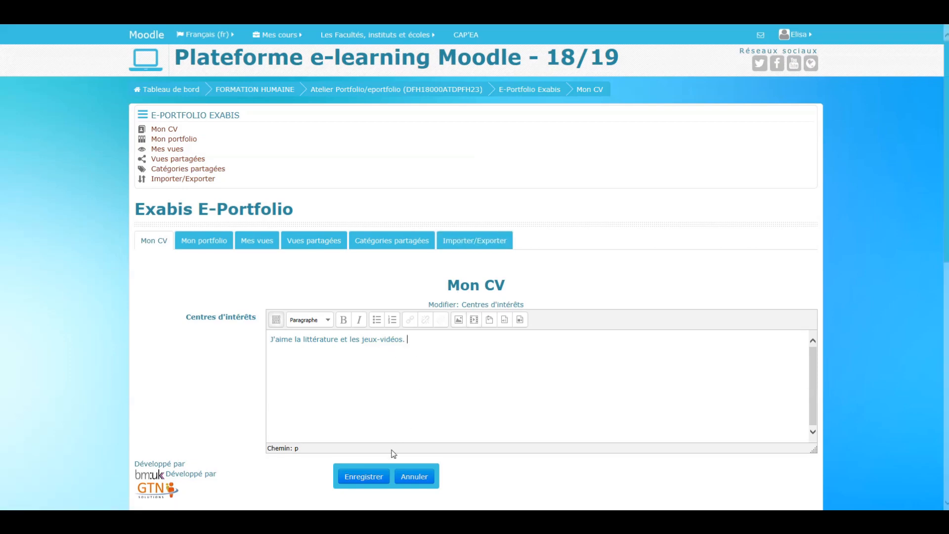
scroll(364, 481, "down", 1)
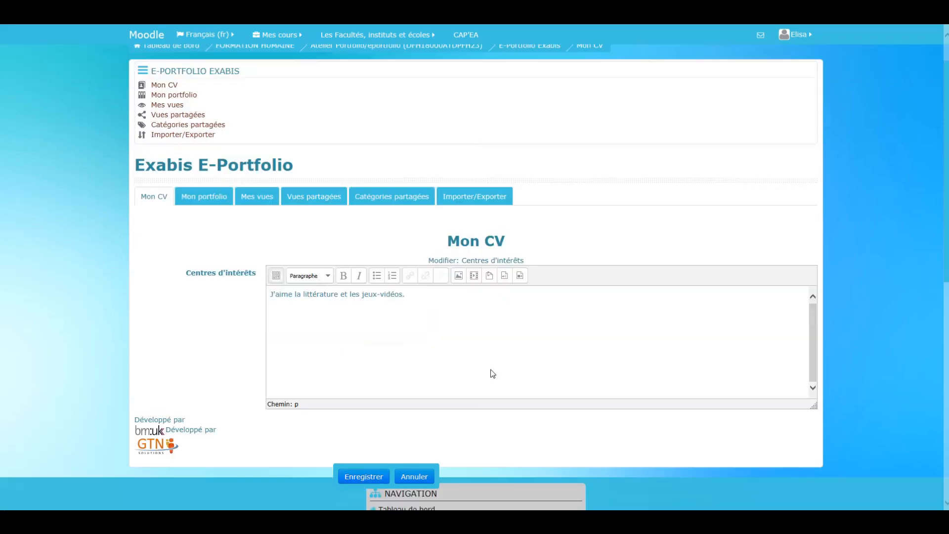
left_click(364, 482)
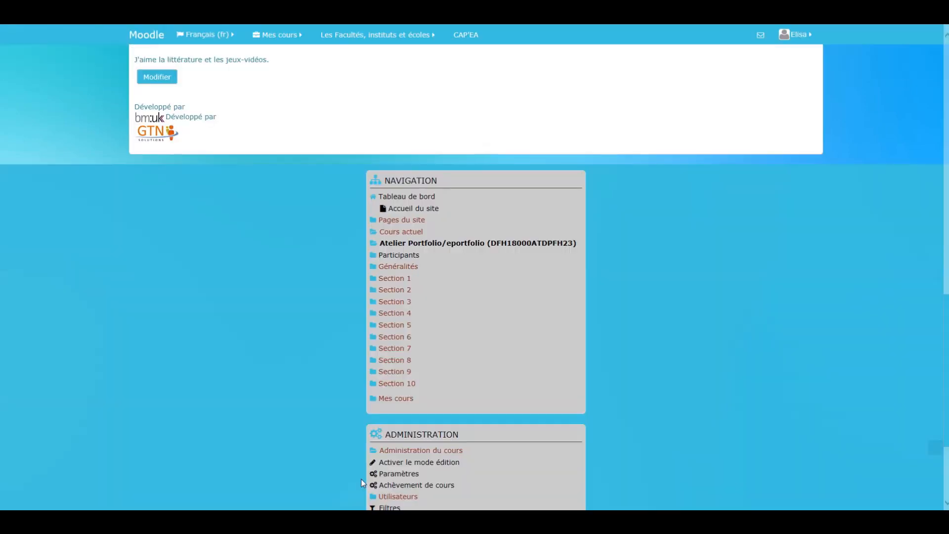
- Review the CV by expanding Lettre de présentation, Formation, Expérience professionnelle, Mes objectifs and Mes compétences and reading through their entries
scroll(388, 319, "up", 7)
scroll(389, 318, "up", 4)
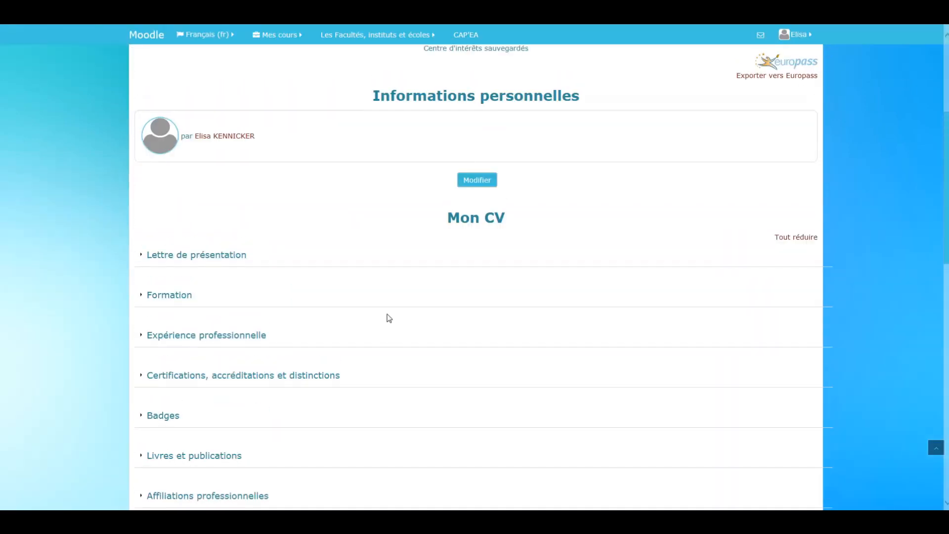
scroll(389, 318, "down", 1)
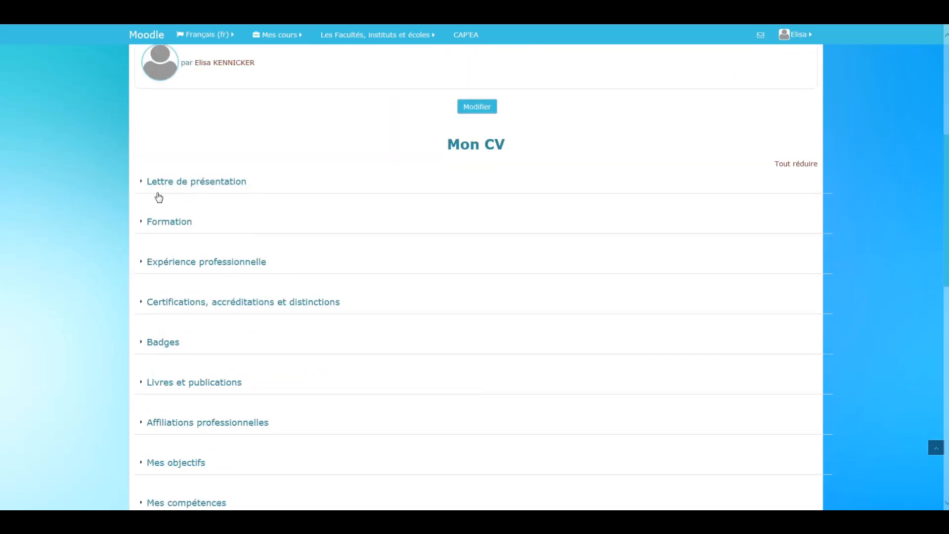
left_click(143, 182)
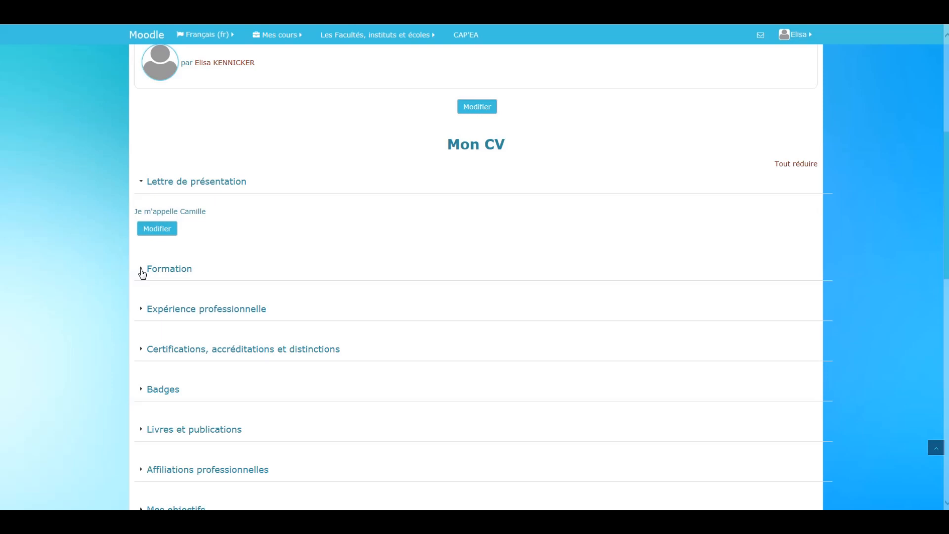
left_click(141, 271)
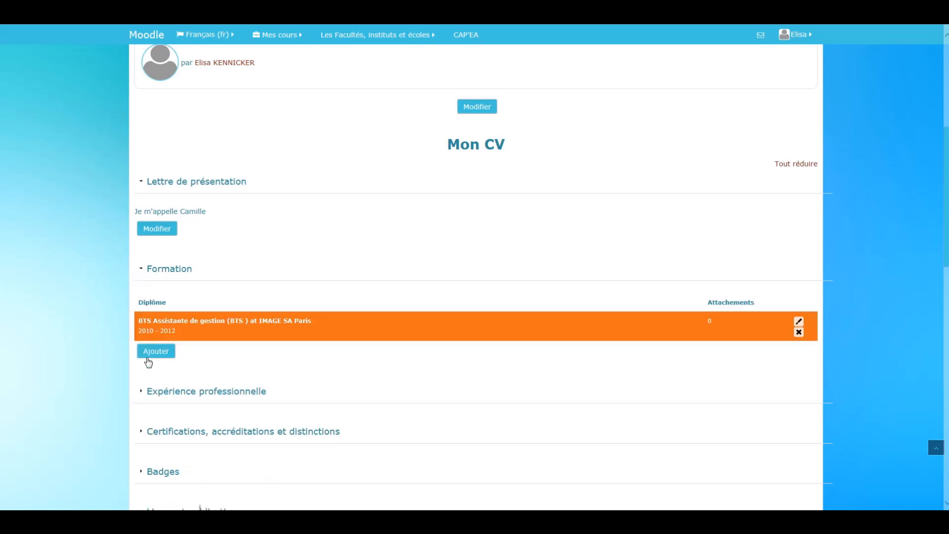
left_click(145, 392)
scroll(197, 381, "down", 5)
scroll(181, 341, "down", 2)
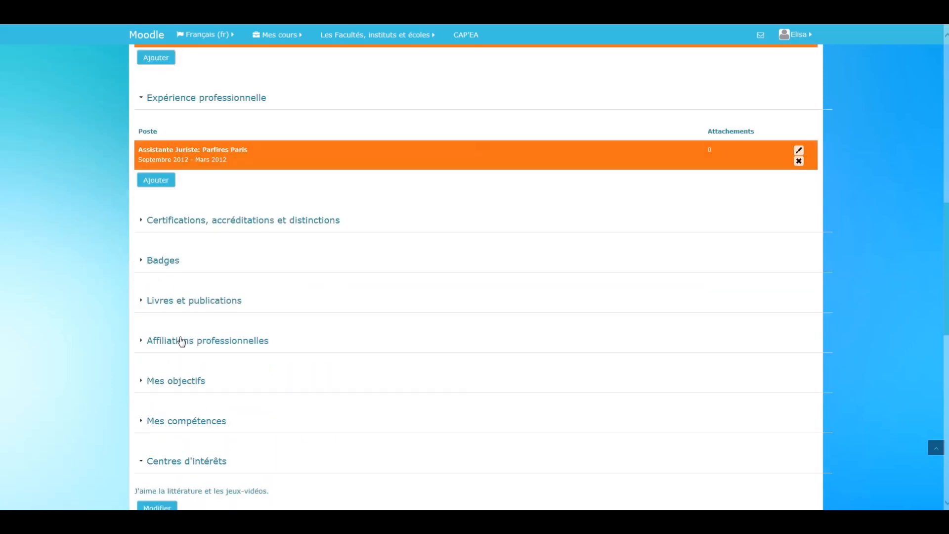
left_click(141, 383)
scroll(170, 447, "down", 3)
left_click(141, 366)
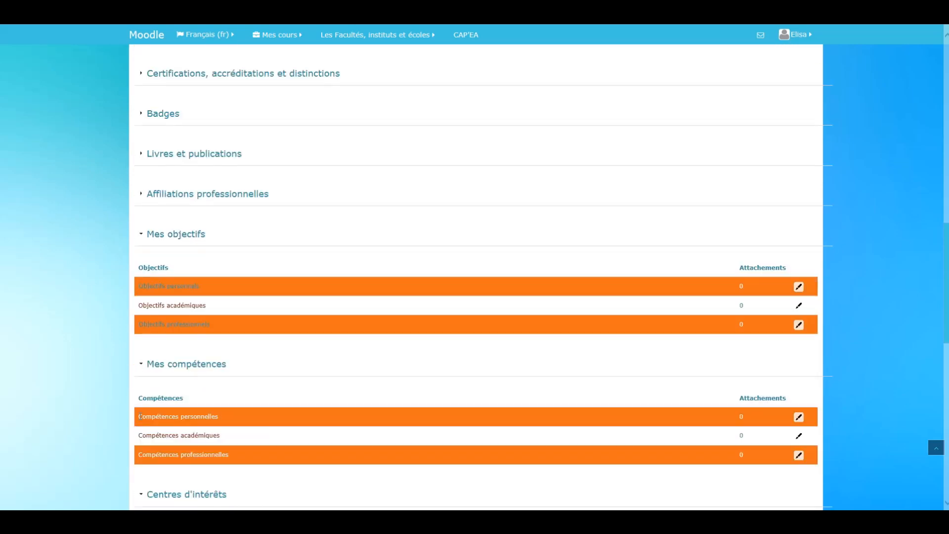
scroll(140, 416, "down", 3)
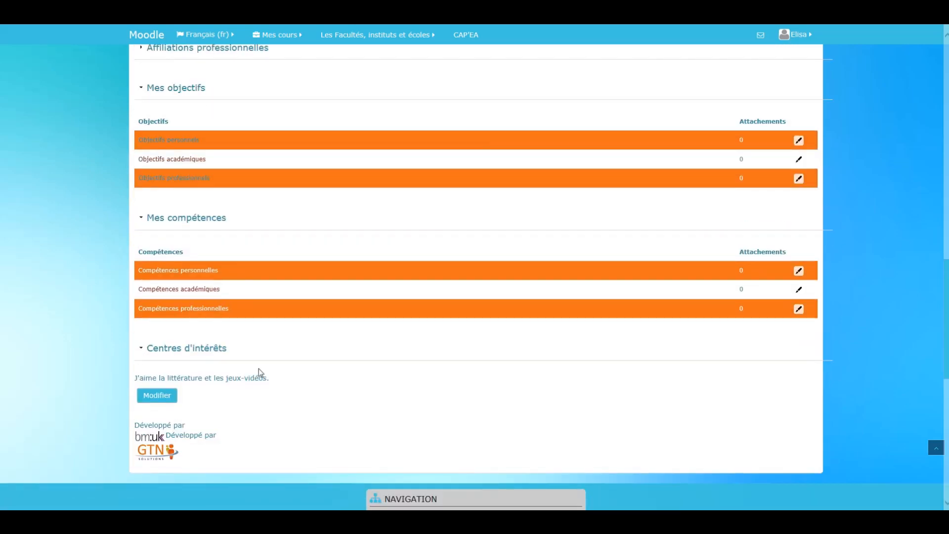
scroll(259, 370, "up", 12)
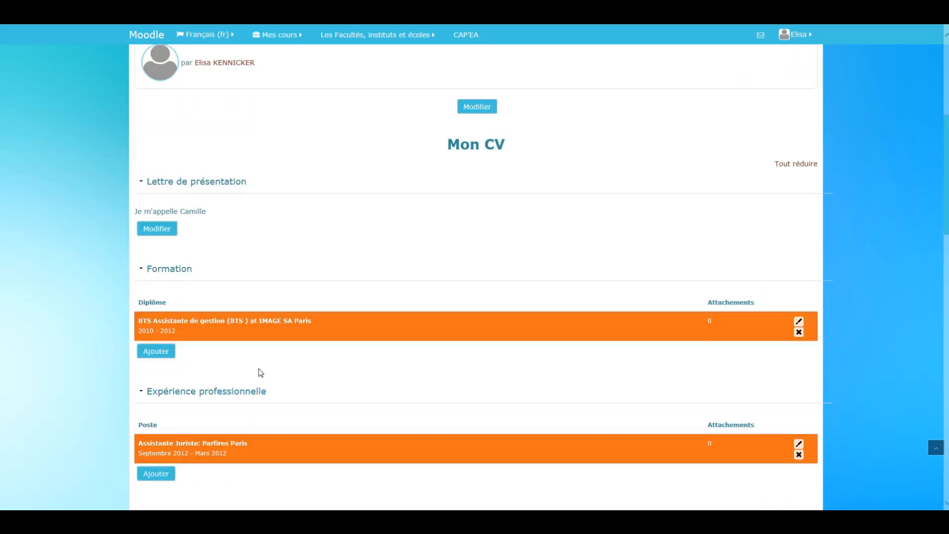
scroll(259, 372, "up", 6)
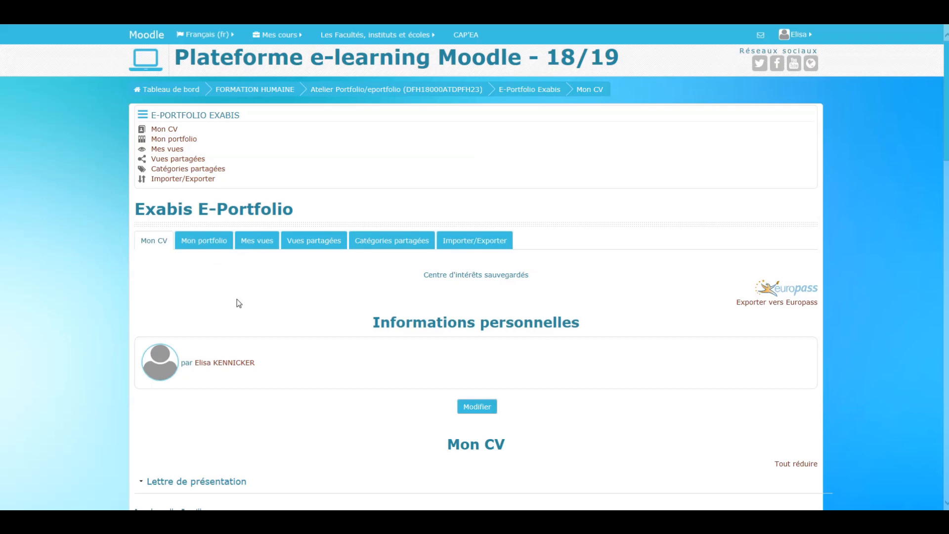
- Go to Mon portfolio from the course page and open the form for adding a new Fichier item in Catégorie Racine
mouse_move(167, 521)
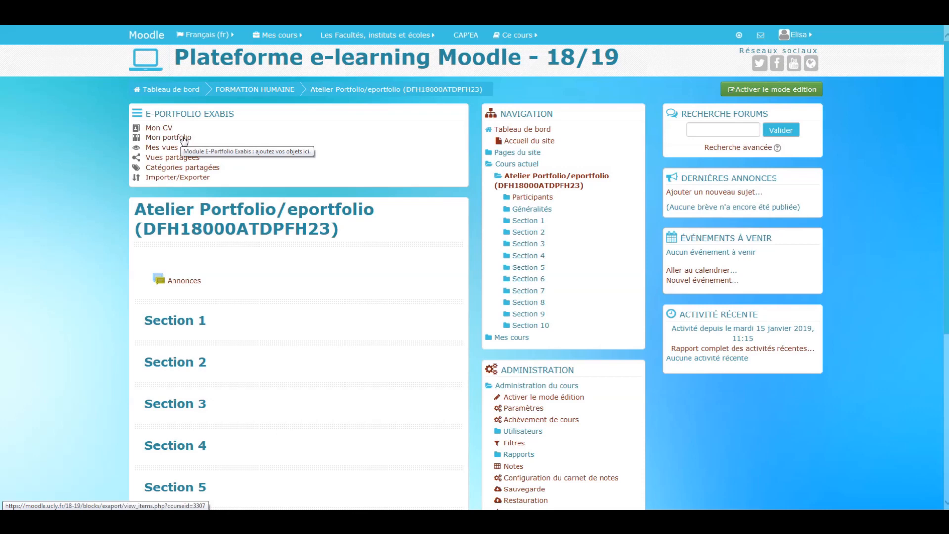
left_click(184, 139)
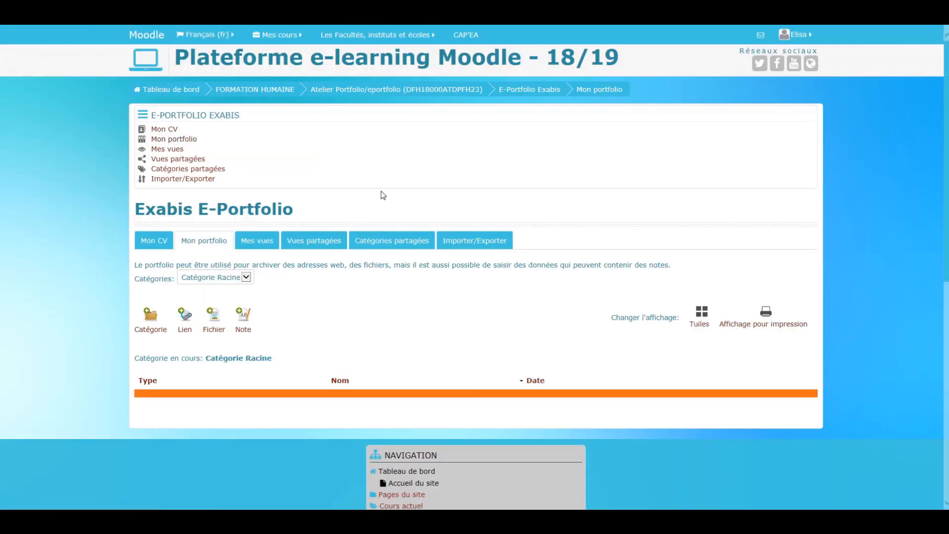
scroll(383, 194, "down", 2)
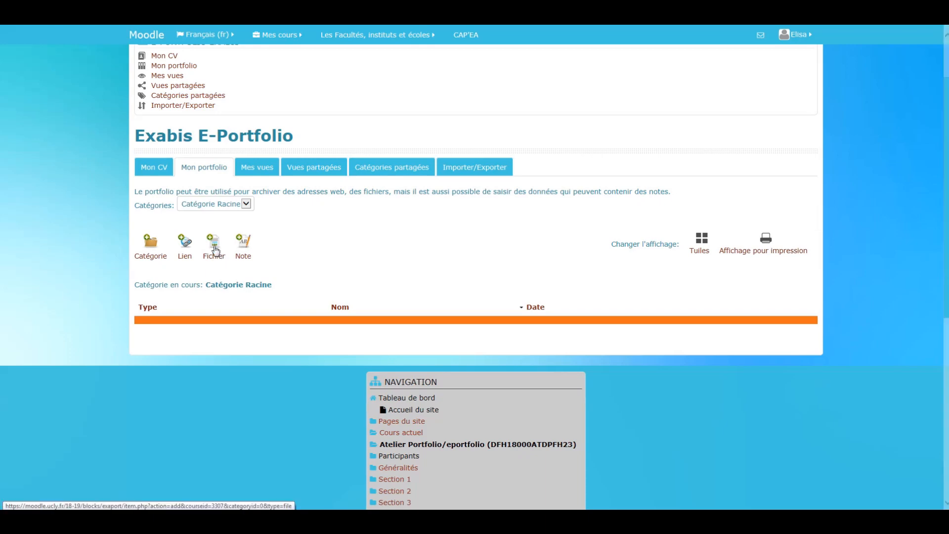
left_click(215, 259)
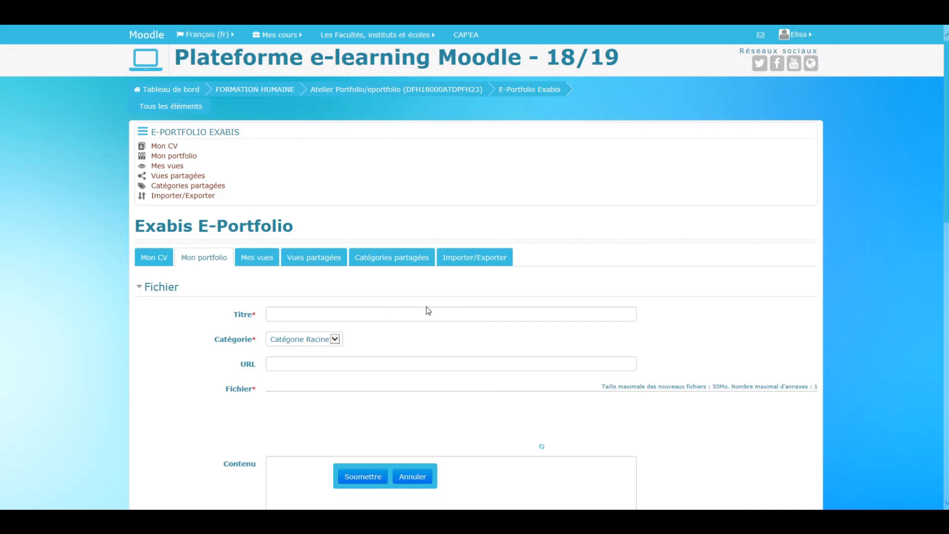
scroll(455, 318, "down", 2)
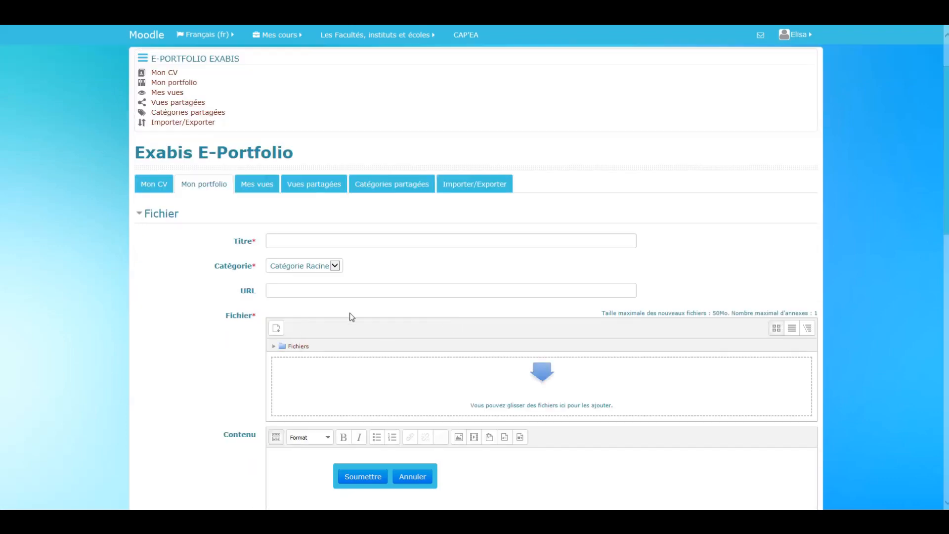
- Title the new file item "CV 2012", keep it in Catégorie Racine and leave the URL empty
left_click(300, 240)
type("C")
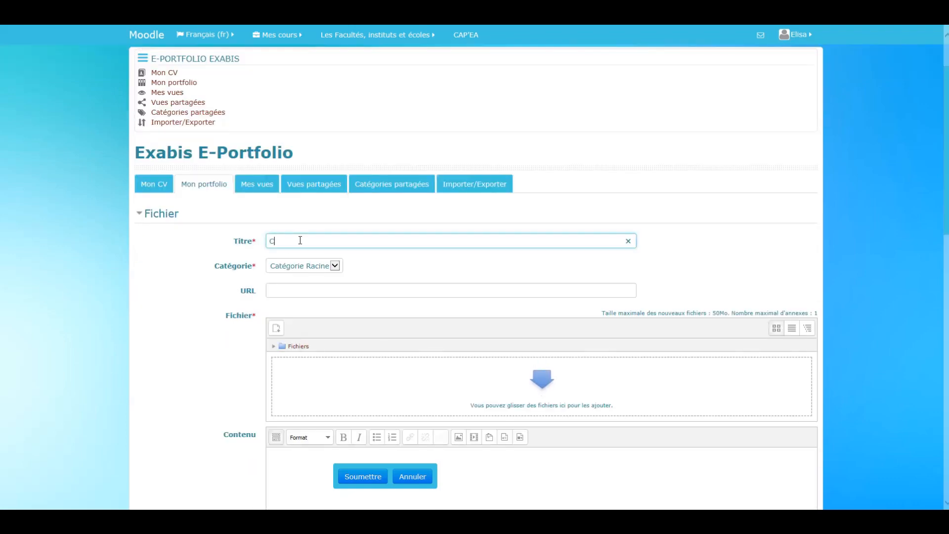
type("V 2")
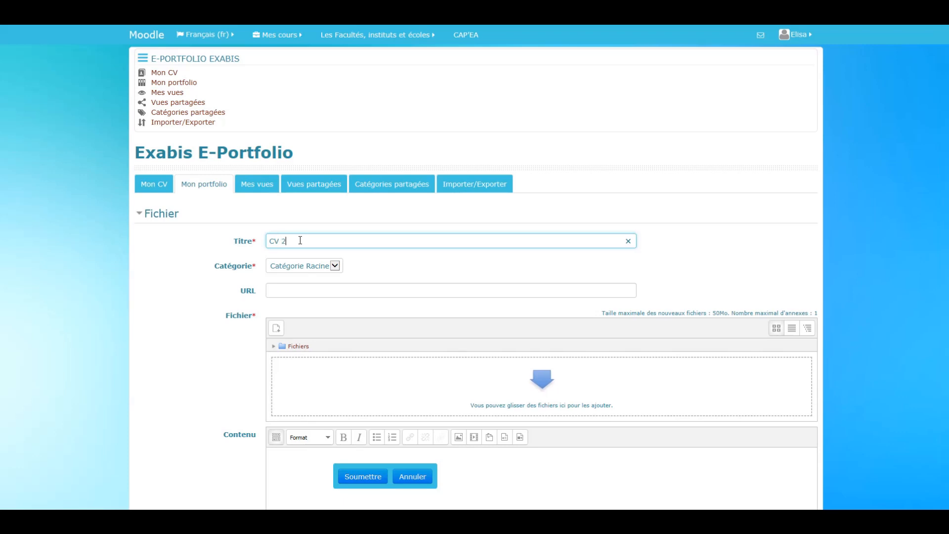
type("012")
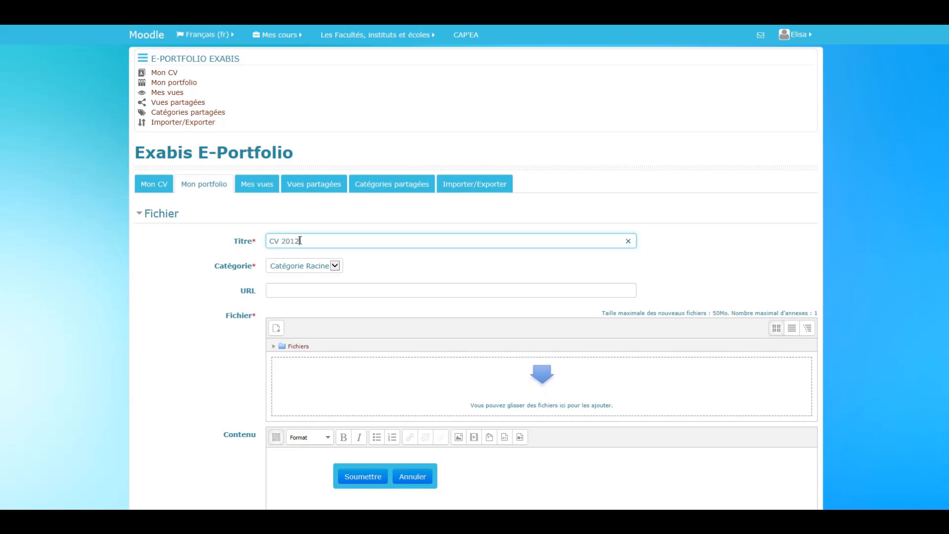
left_click(326, 266)
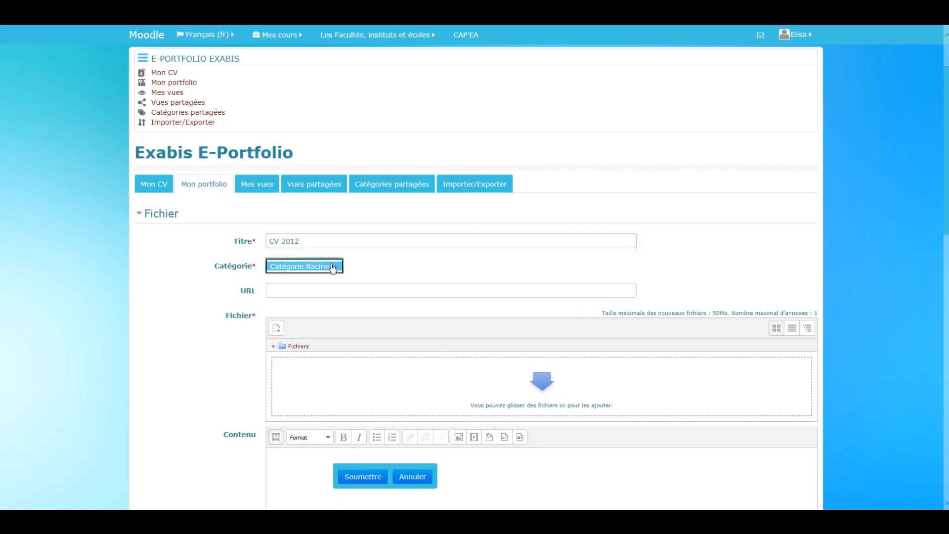
left_click(317, 267)
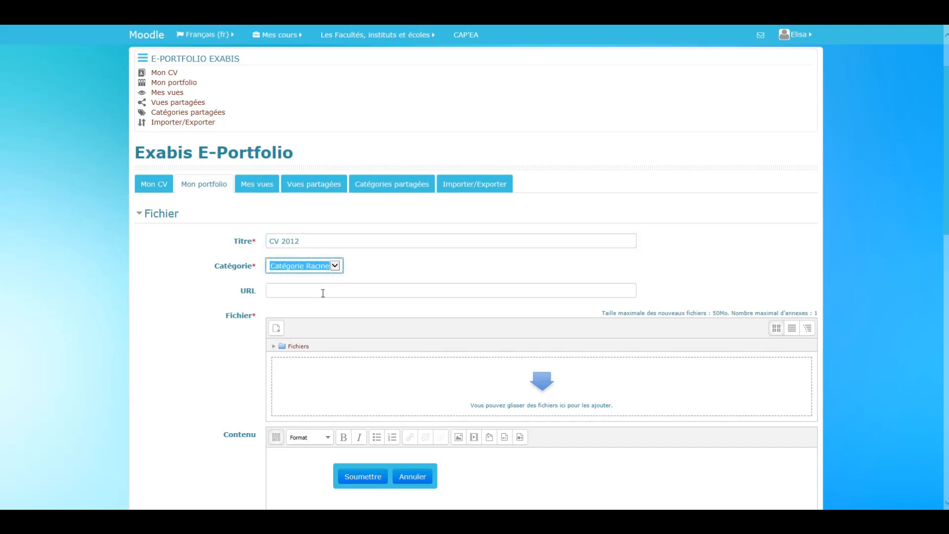
left_click(311, 291)
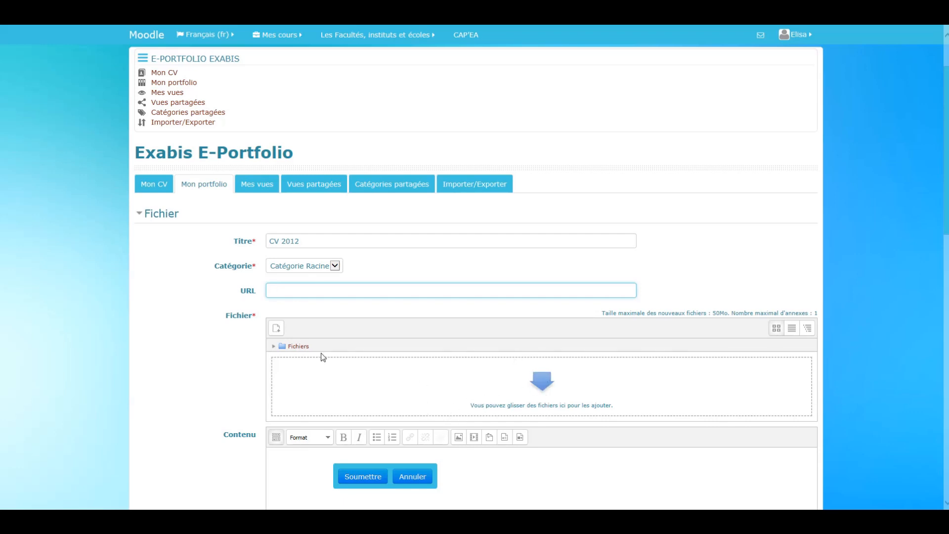
- Choose the 2012 CV image from the Vidéo e-portfolio folder in Documents as the item's file to upload
left_click(277, 327)
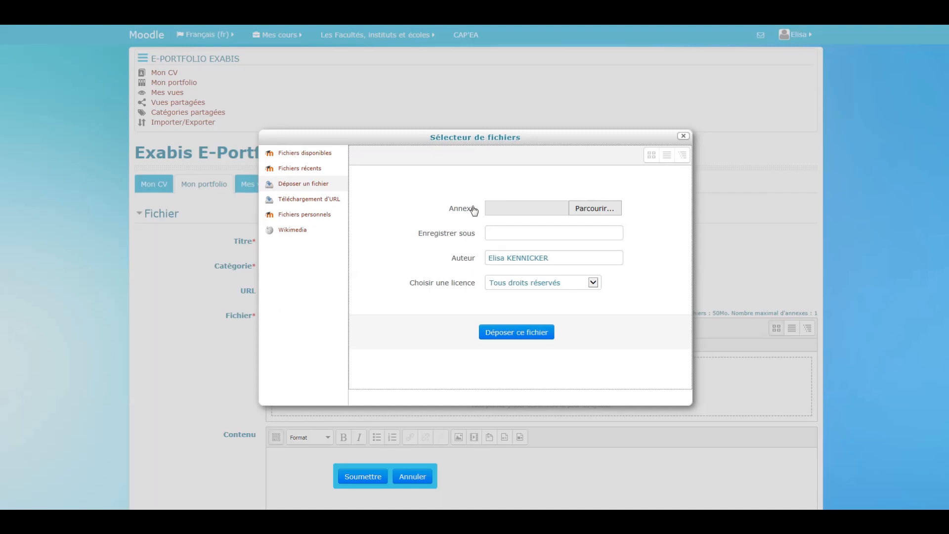
left_click(606, 208)
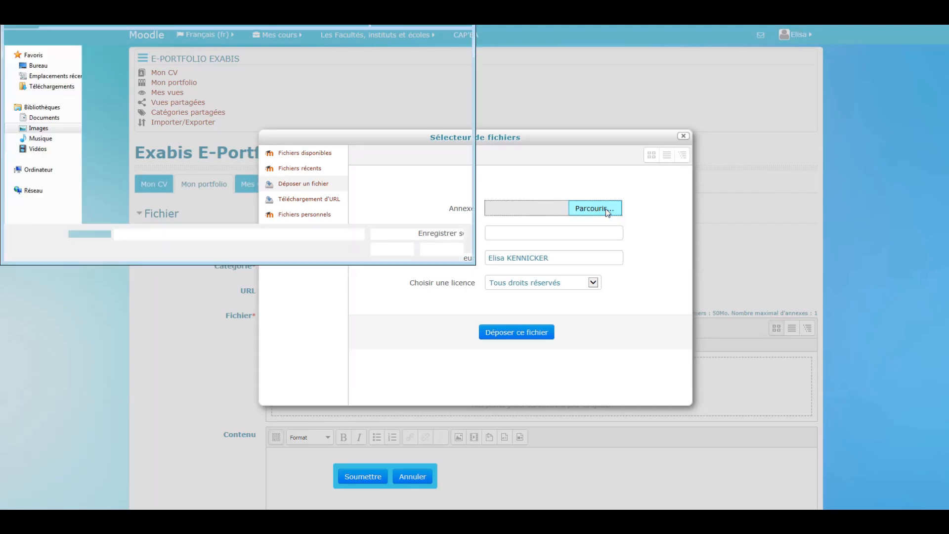
left_click(44, 117)
left_click(132, 94)
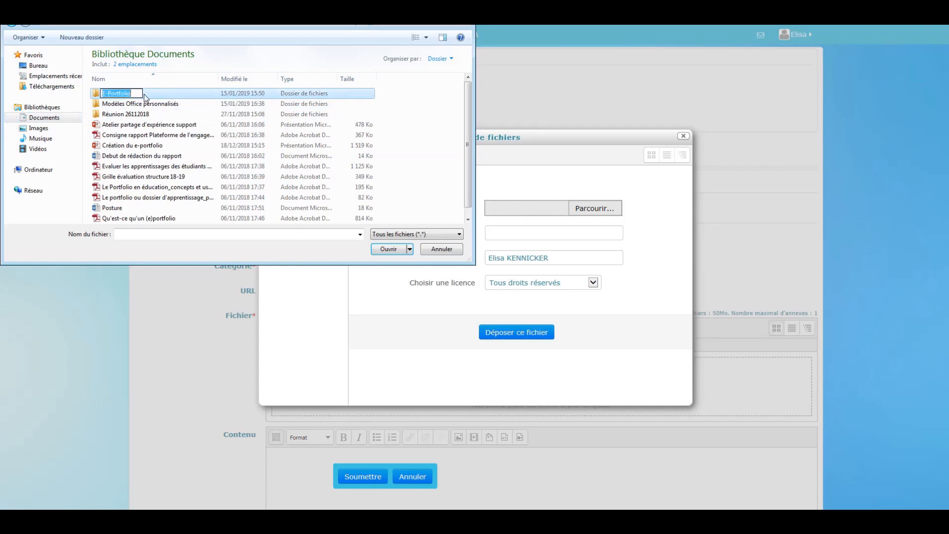
double_click(143, 93)
double_click(140, 105)
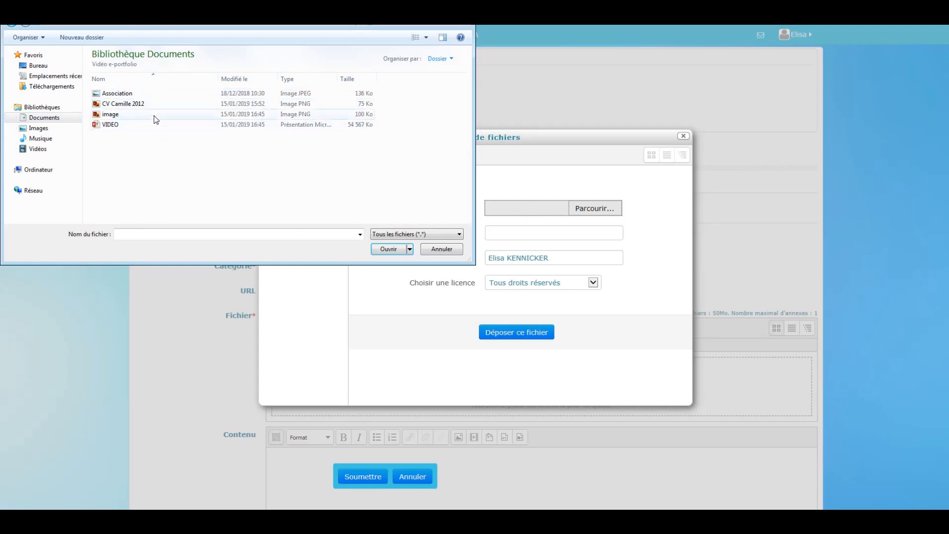
left_click(161, 107)
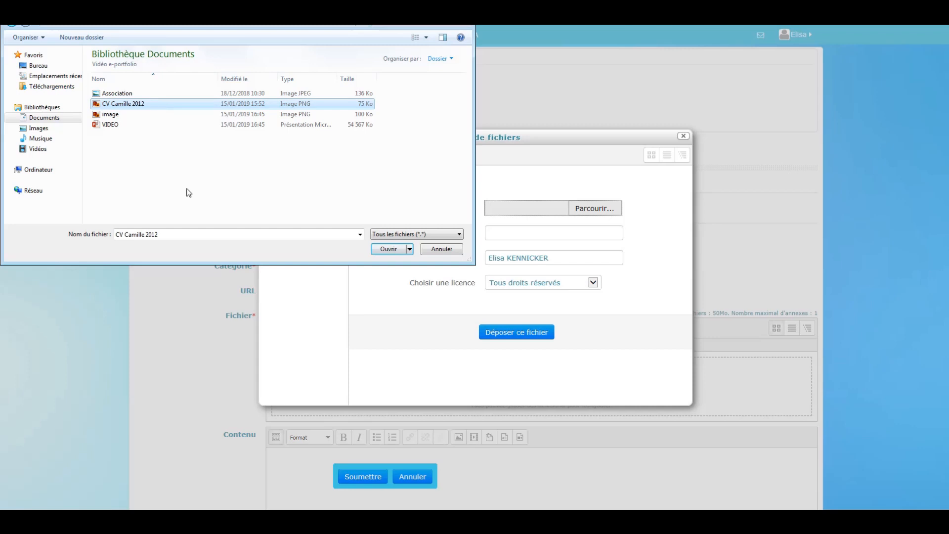
left_click(396, 251)
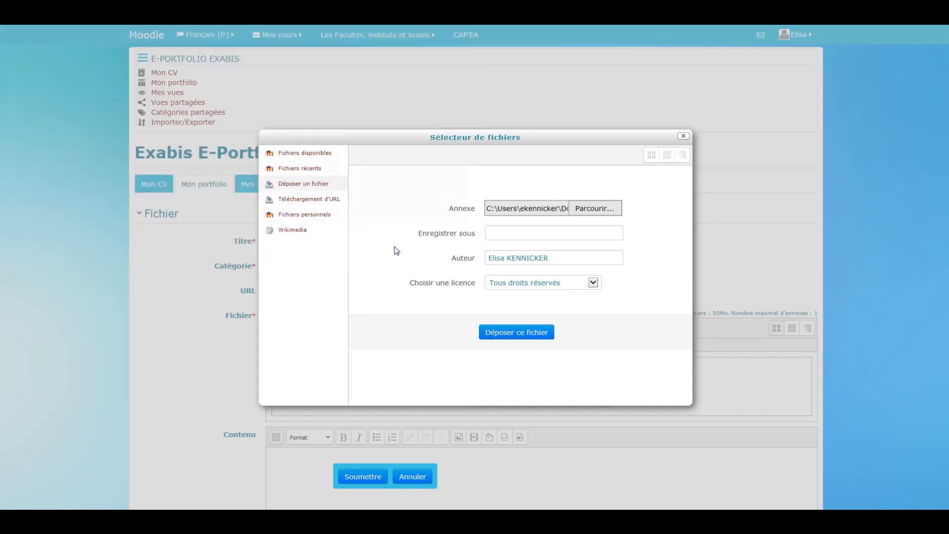
- Name the upload after the CV owner and the year 2012, keep the Tous droits réservés licence and upload the file
left_click(498, 235)
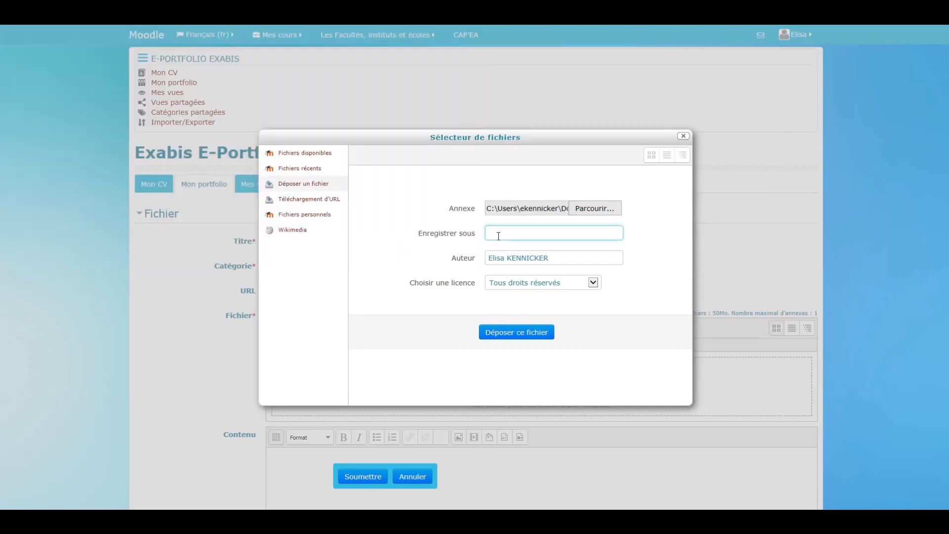
type("cv")
key("BackSpace")
type("CV Camille 2012")
left_click(592, 282)
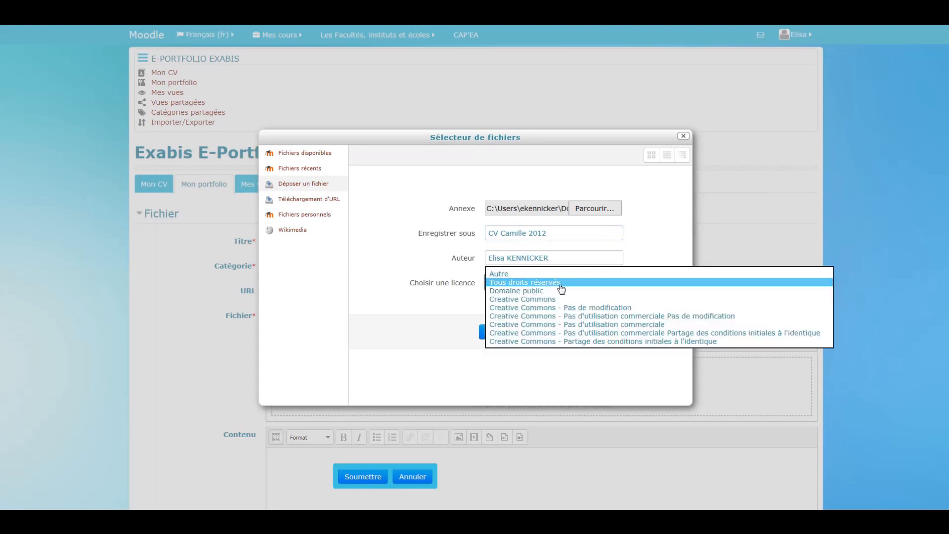
left_click(525, 285)
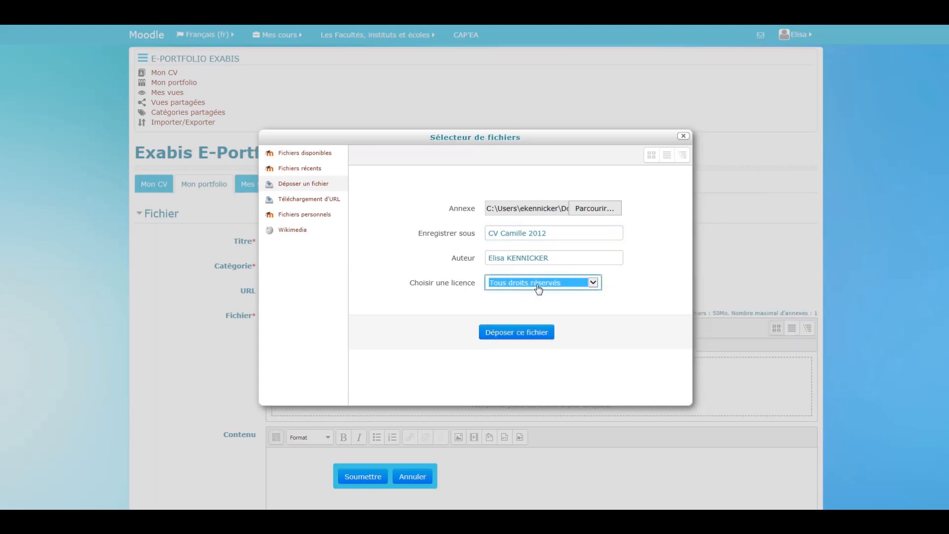
left_click(531, 331)
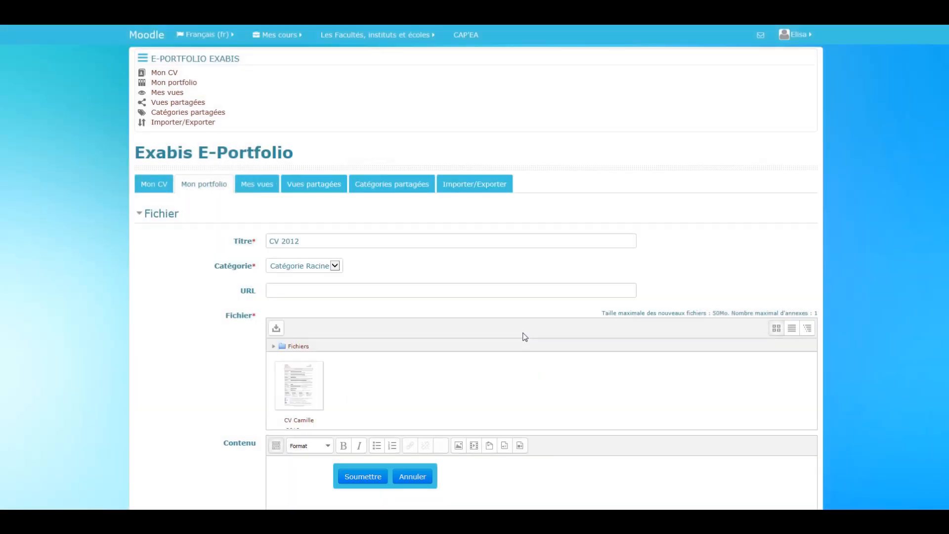
- Enter "Ceci est mon CV datant de 2012." as the item's Contenu
scroll(525, 337, "down", 2)
scroll(435, 384, "down", 2)
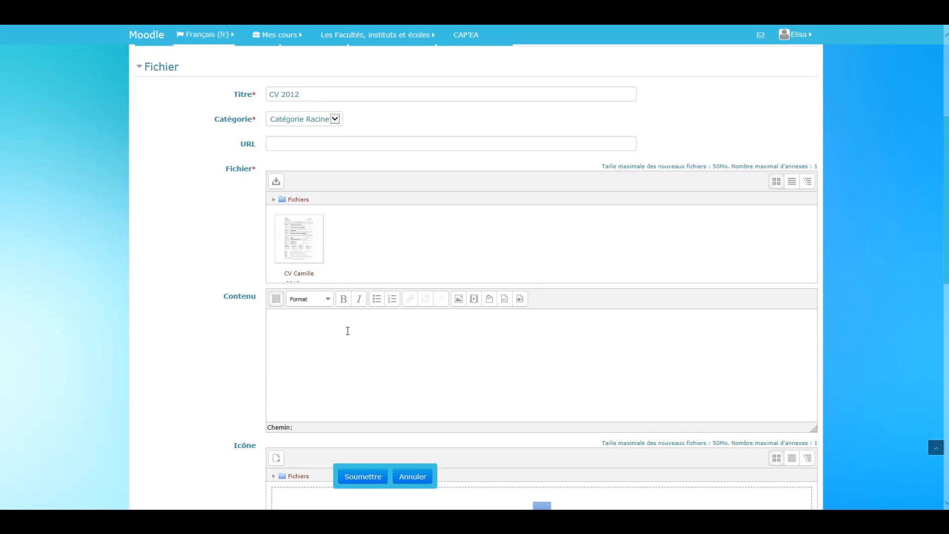
left_click(348, 331)
type("Ceci e")
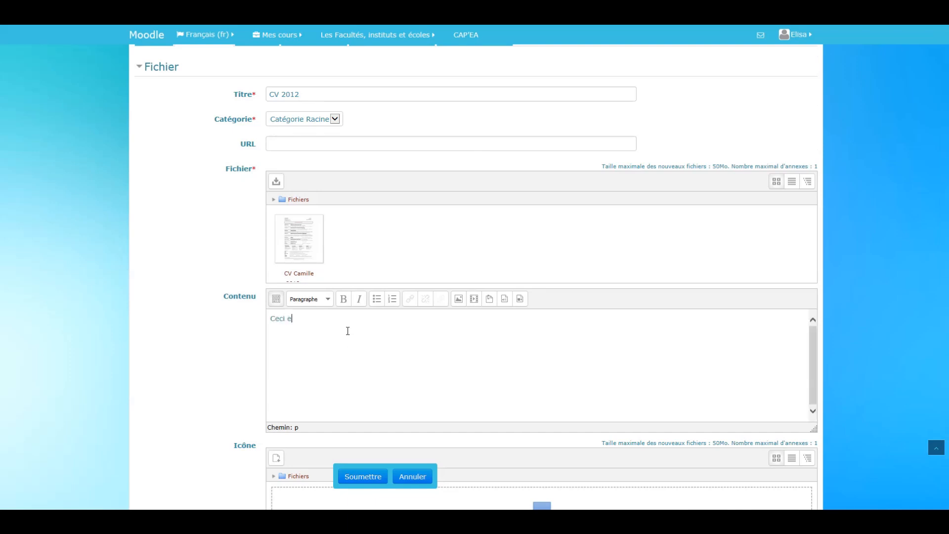
type("st mon CV datant de 2012.")
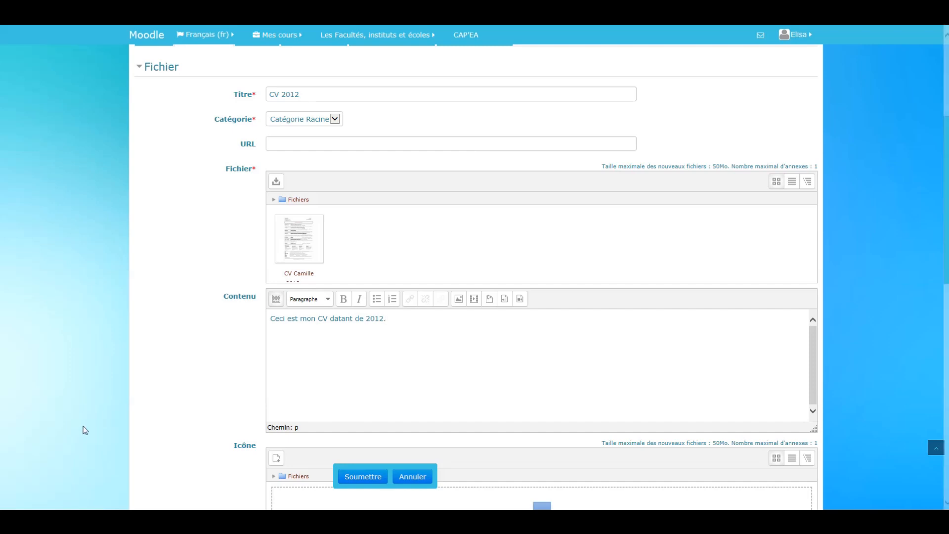
- Add the tags "CV" and "E-Portfolio" to the file item and submit it
scroll(185, 391, "down", 3)
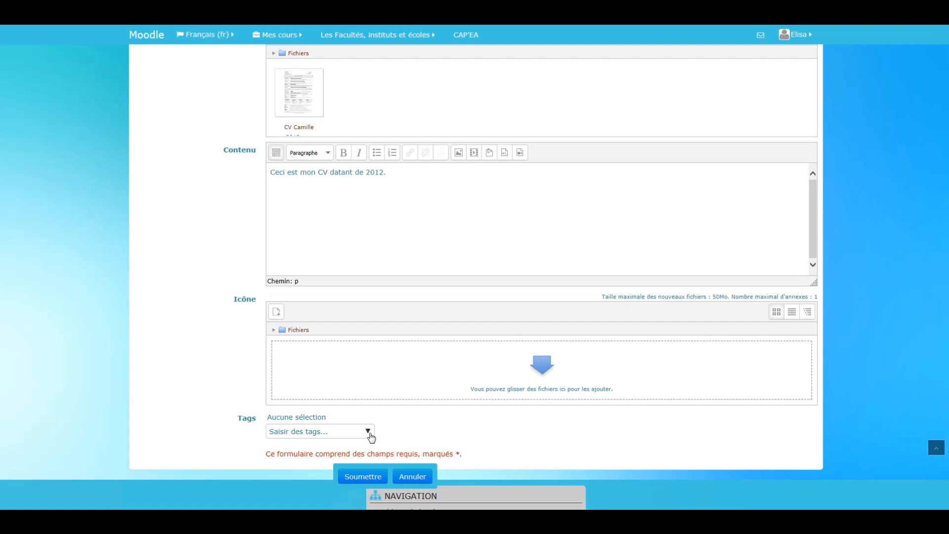
left_click(369, 434)
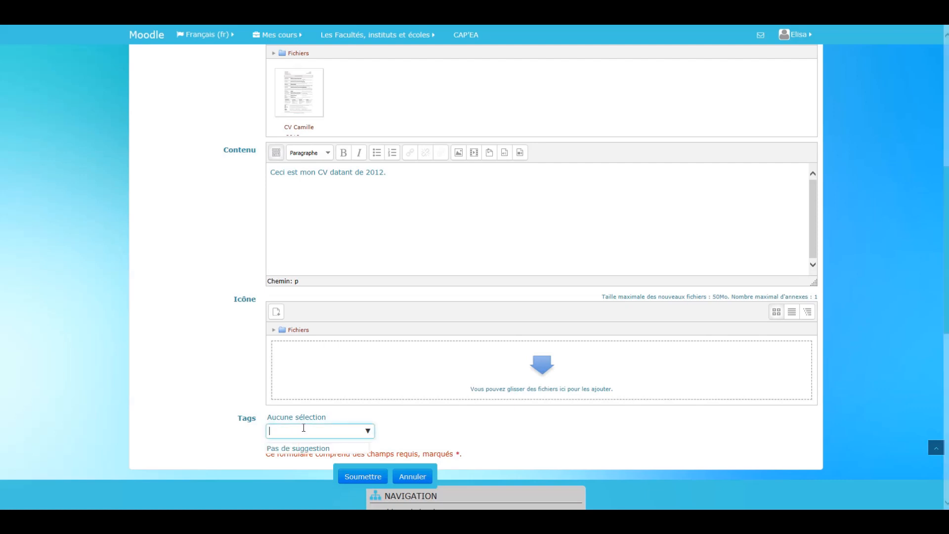
type("CV")
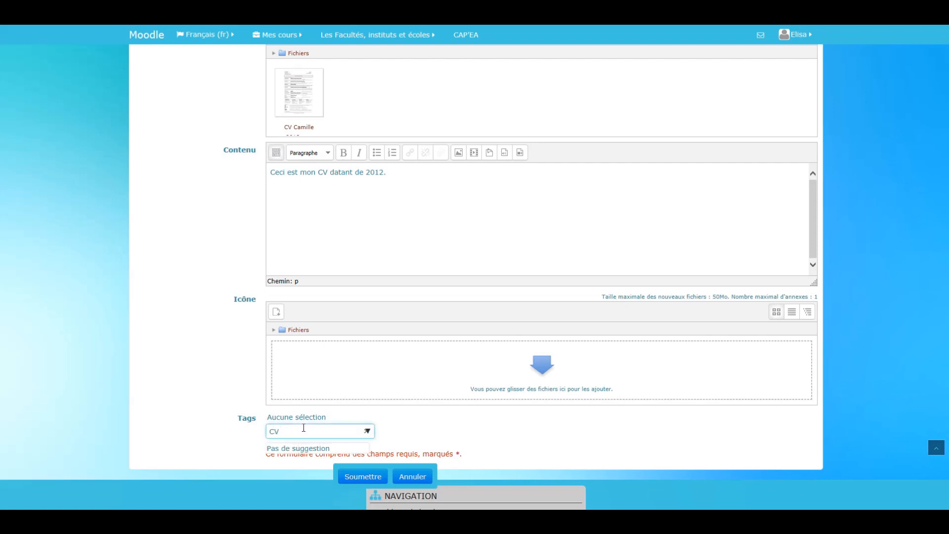
key("Return")
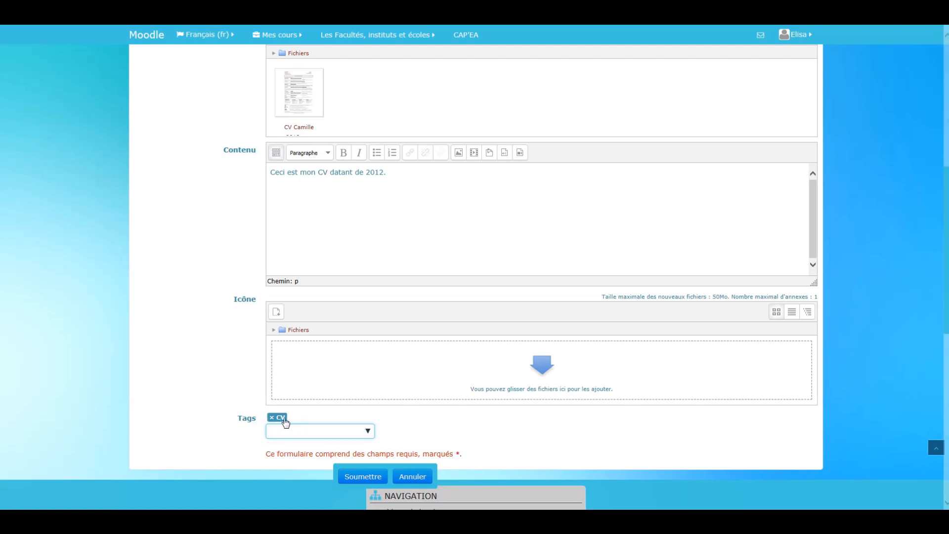
type("Epp")
key("BackSpace")
key("BackSpace")
key("BackSpace")
key("BackSpace")
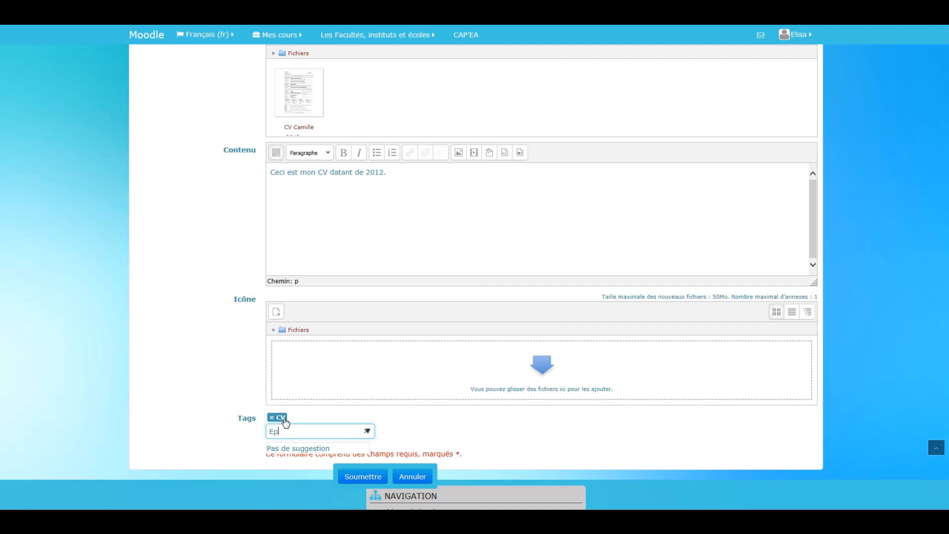
type("-fo")
type("Portfolio")
key("Return")
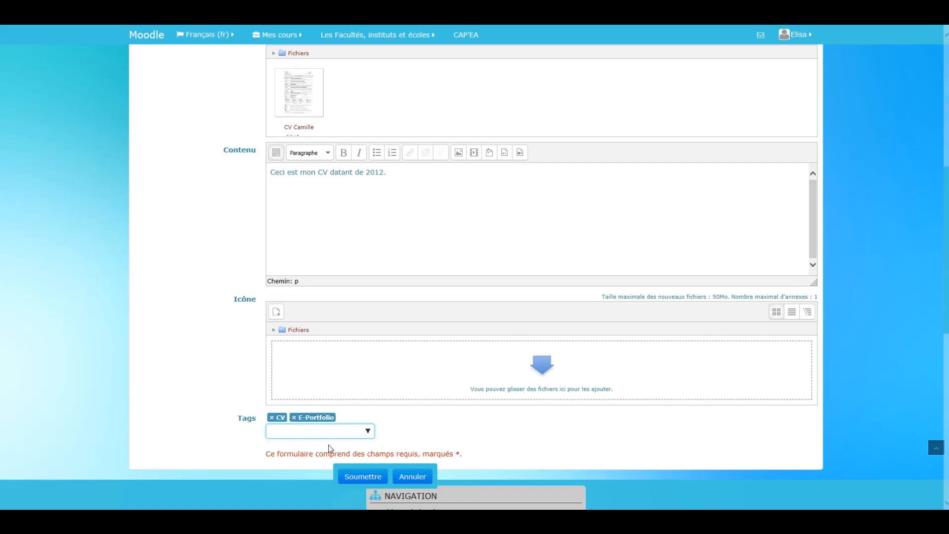
left_click(379, 477)
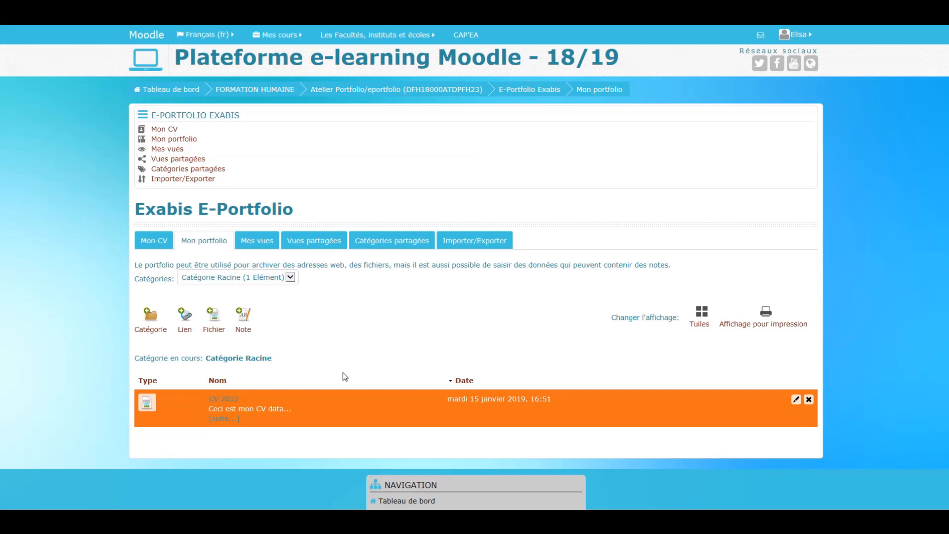
- Add a new view under Mes vues and title it "E-Portfolio CV"
left_click(259, 242)
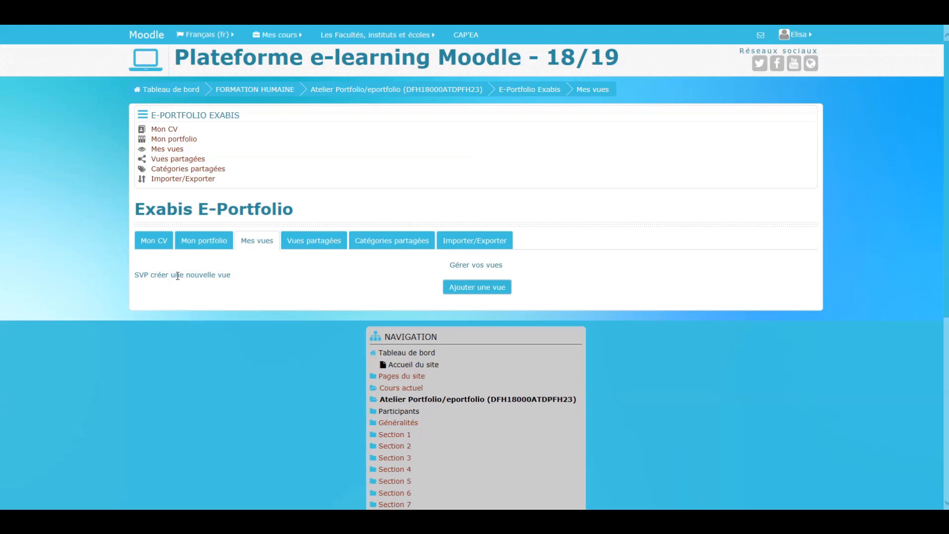
left_click(458, 290)
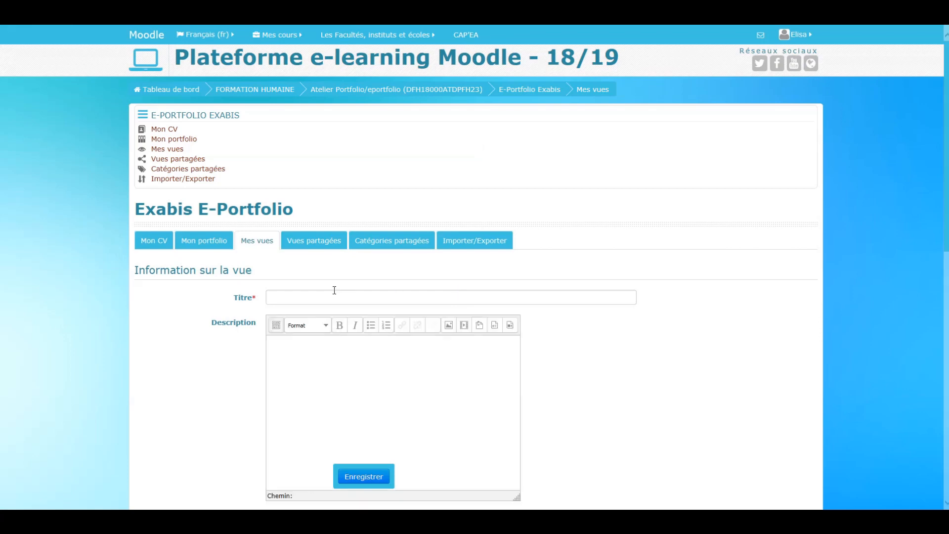
left_click(331, 293)
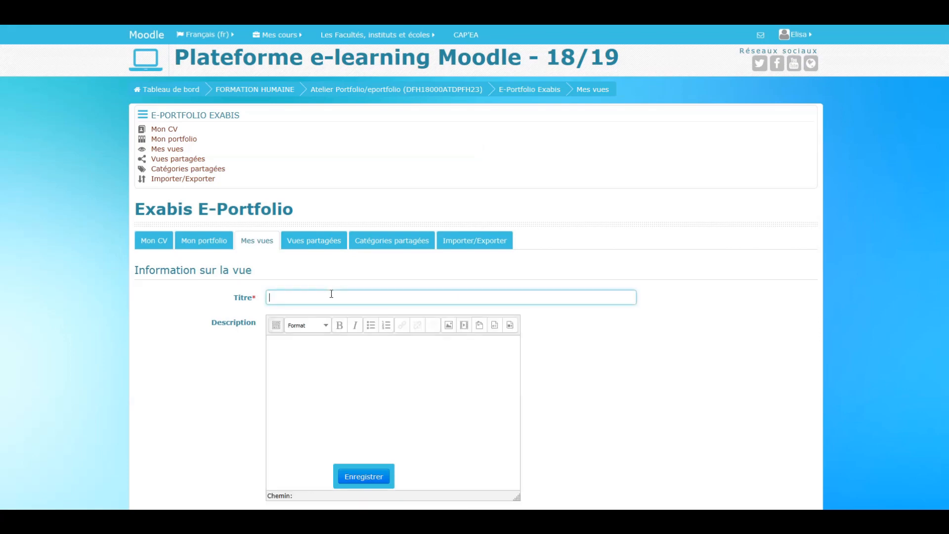
type("E-Portofi")
key("BackSpace")
type("folio CV")
- Describe the view with "Dans cette vue, je montrerais principalement mon CV datant de 2012" and save it
left_click(331, 364)
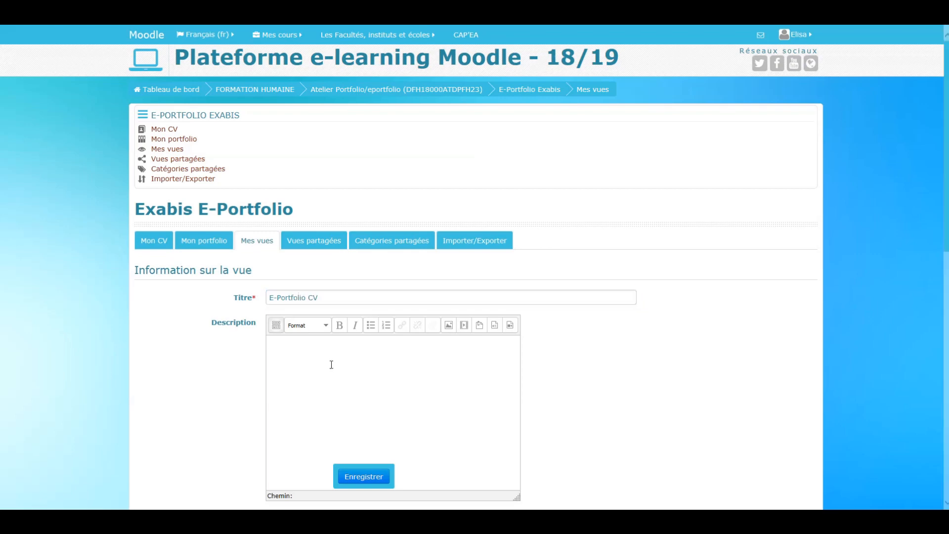
type("Dans ")
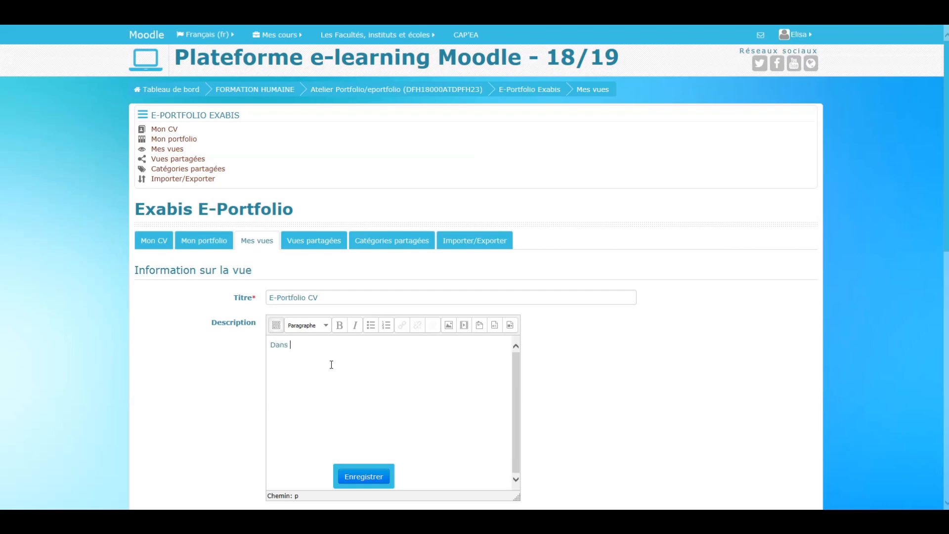
type("cette vue,")
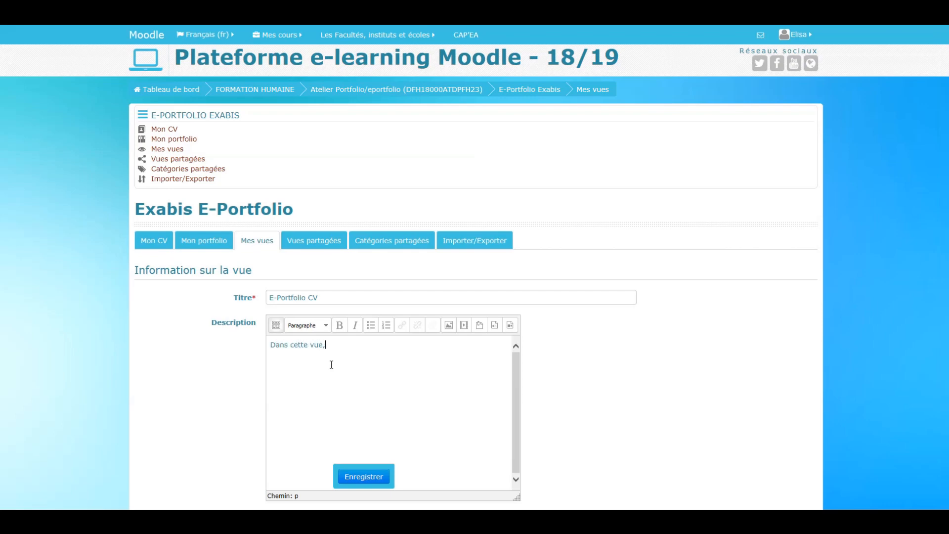
type(" je montrerais p^rincipalement mon ")
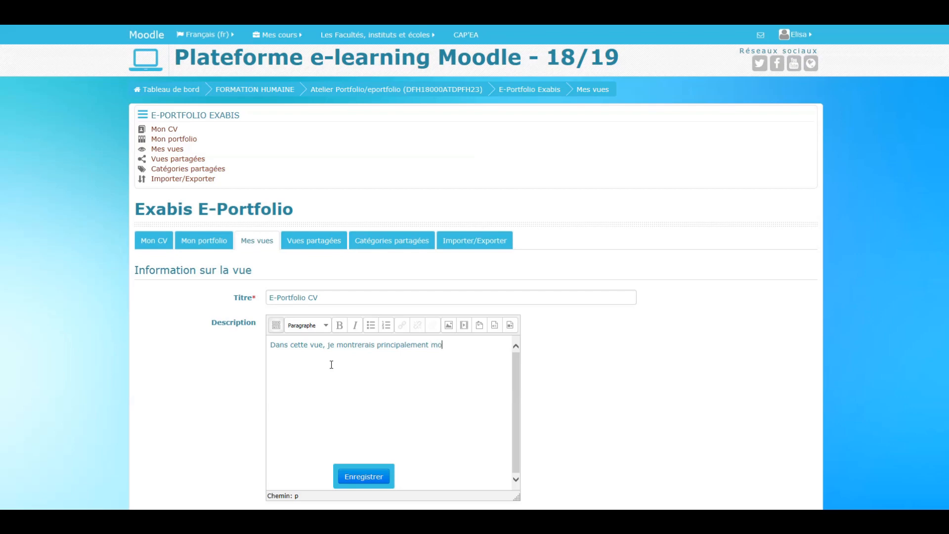
type("CV datant de 2012.")
left_click(365, 476)
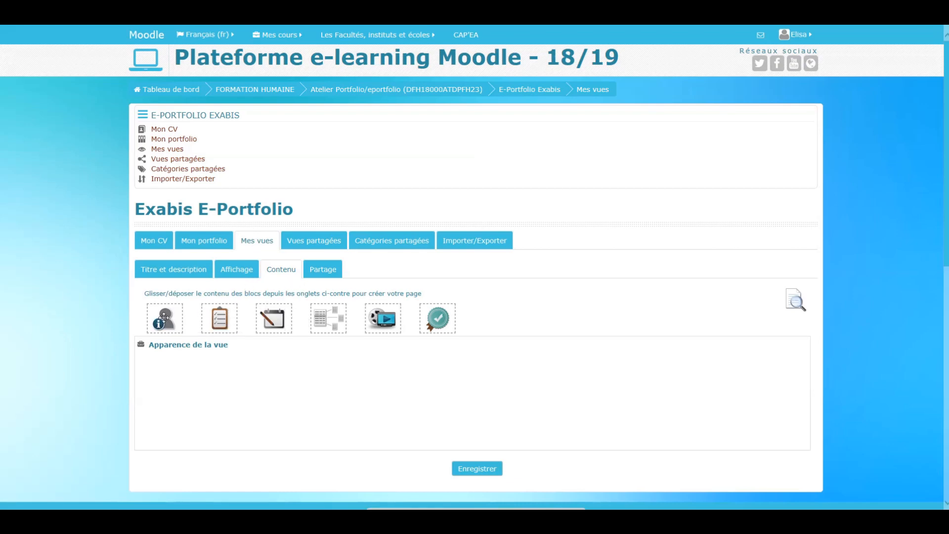
left_click_drag(166, 319, 412, 298)
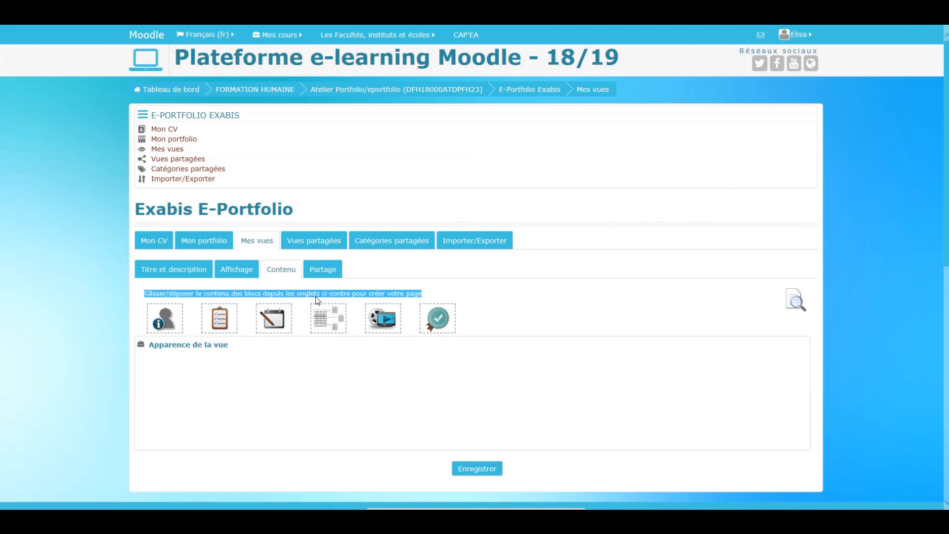
- Place an Éléments block in the view's Apparence de la vue area and try the artefact keyword search with "CV"
left_click(441, 297)
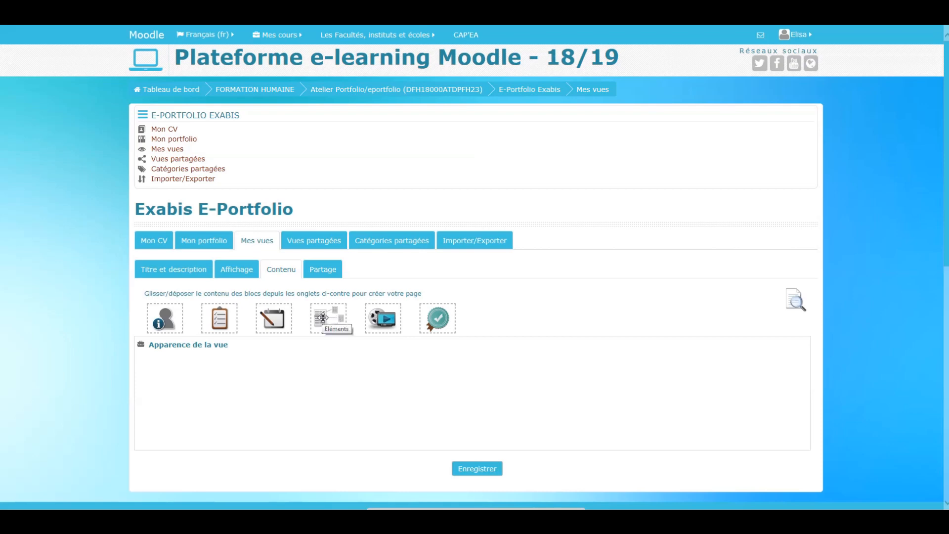
left_click_drag(318, 323, 157, 377)
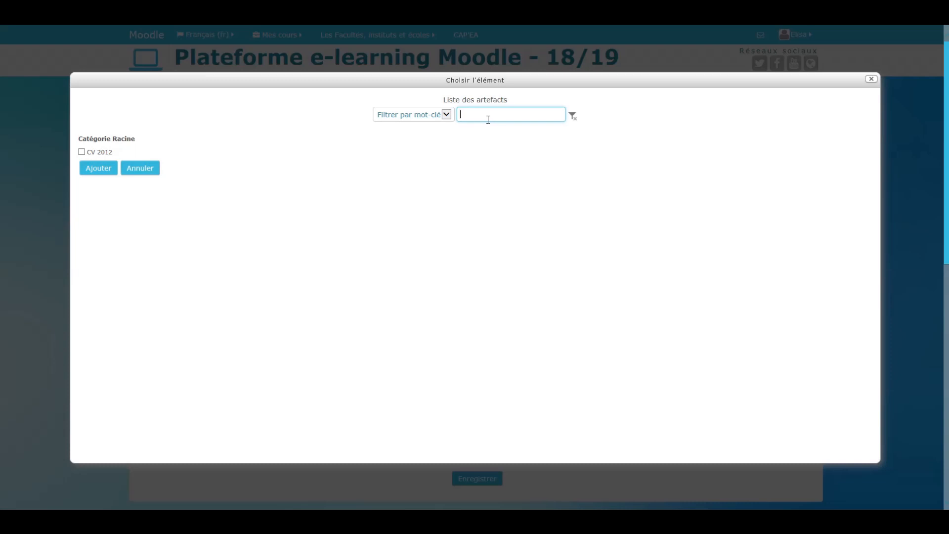
type("CV")
key("BackSpace")
key("BackSpace")
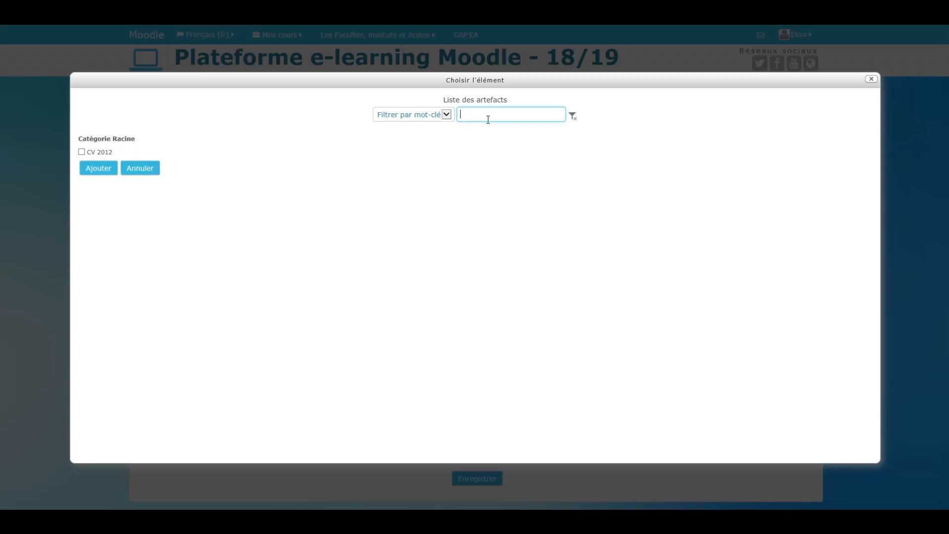
type("cv")
key("BackSpace")
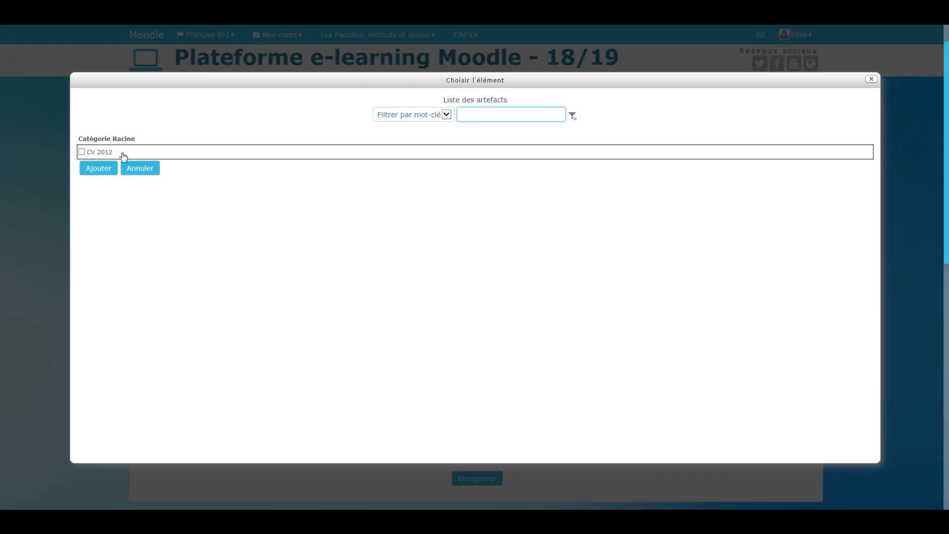
- Select the CV 2012 artefact under Catégorie Racine and add it to the view
left_click(83, 153)
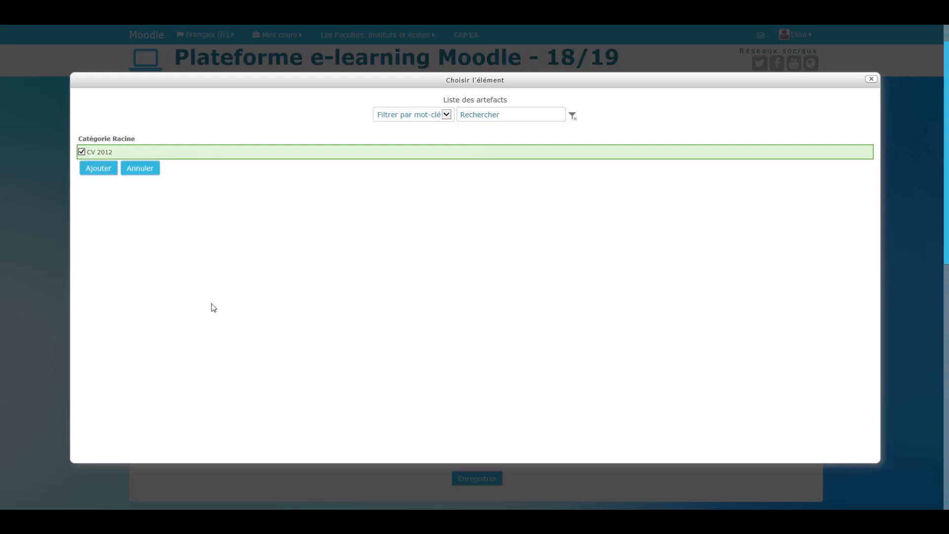
left_click(82, 152)
left_click(81, 152)
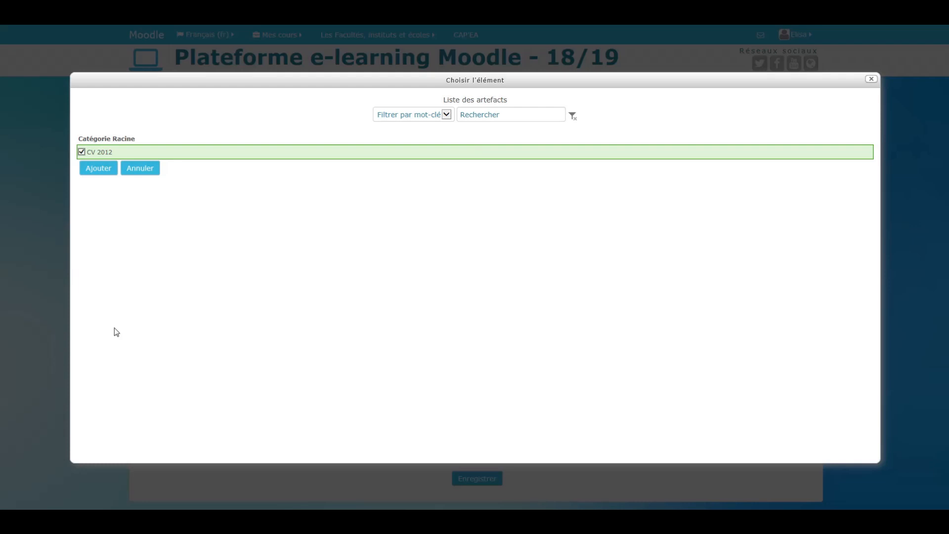
left_click(106, 173)
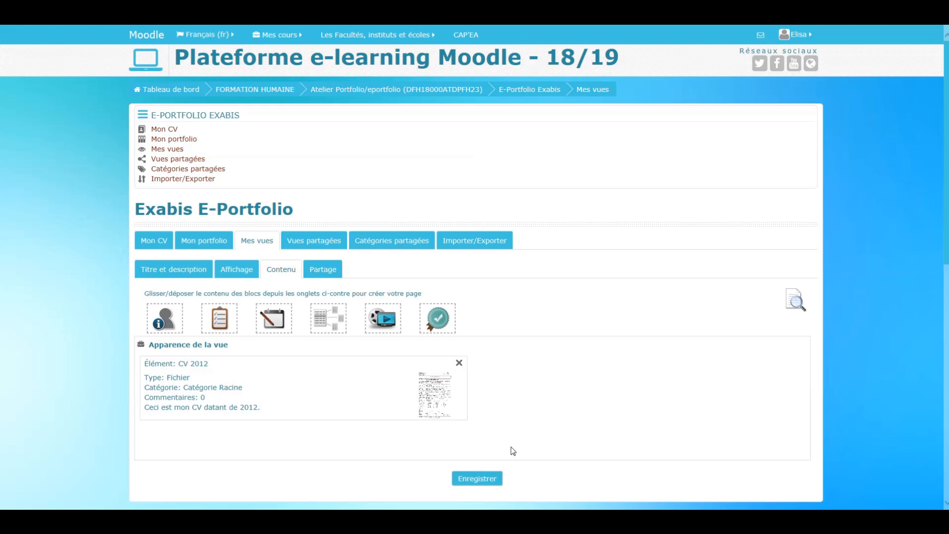
- Open the view's Partage settings and enable Accès extérieur, trying out its comment-sharing option
left_click(323, 273)
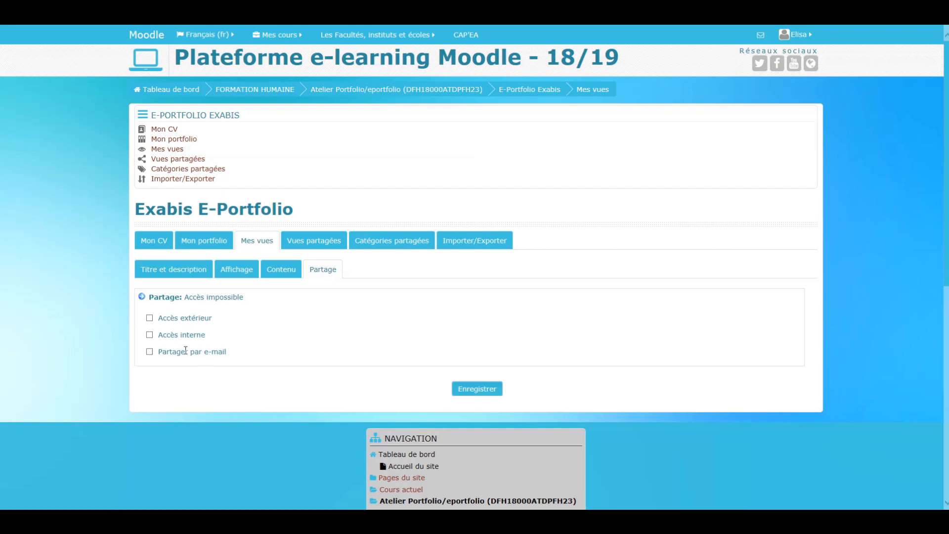
left_click(150, 318)
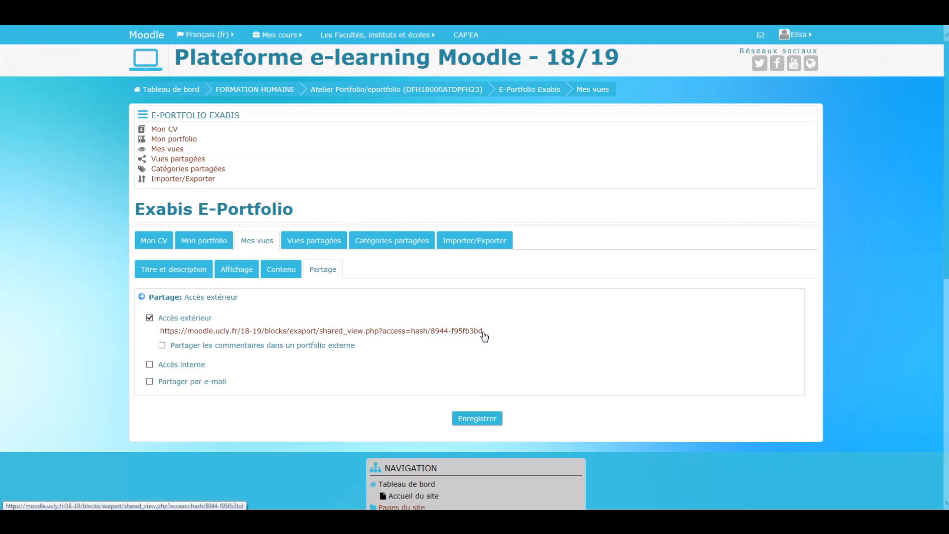
left_click_drag(483, 331, 159, 332)
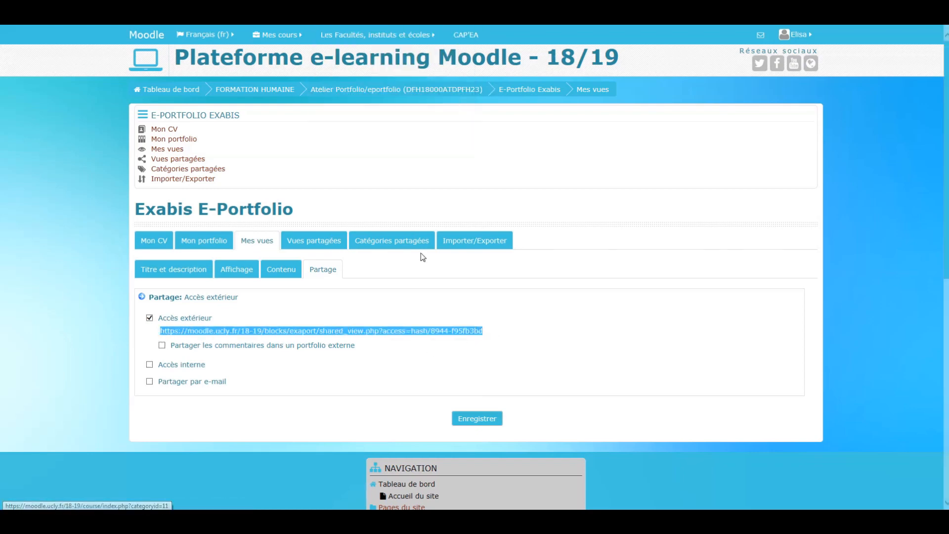
left_click(398, 357)
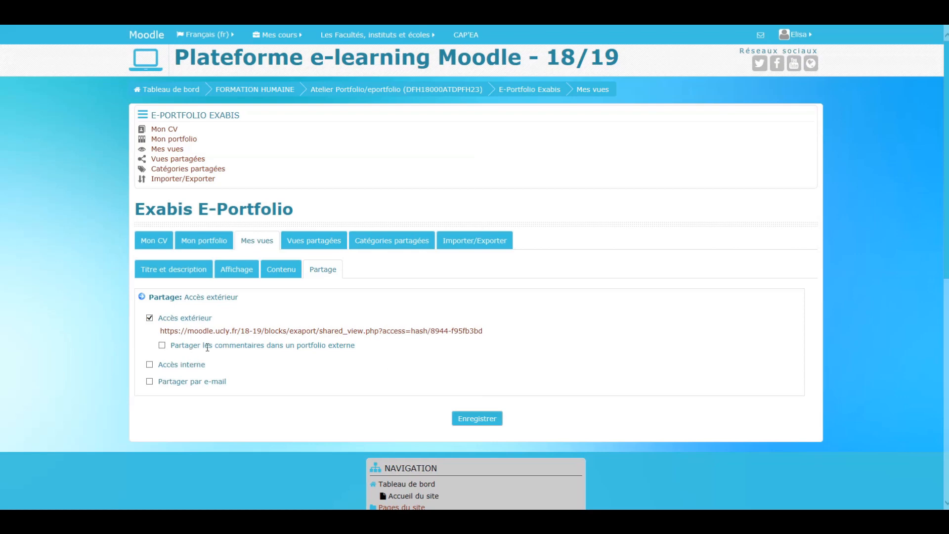
left_click(162, 345)
left_click(162, 345)
- Replace external access with Accès interne, restricted to Accès réservé aux utilisateurs suivants
left_click(149, 364)
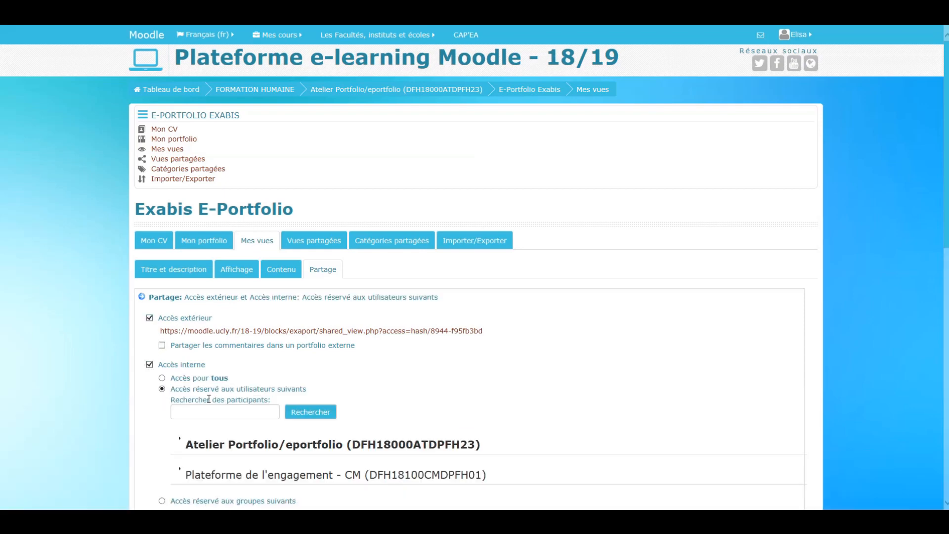
left_click(164, 321)
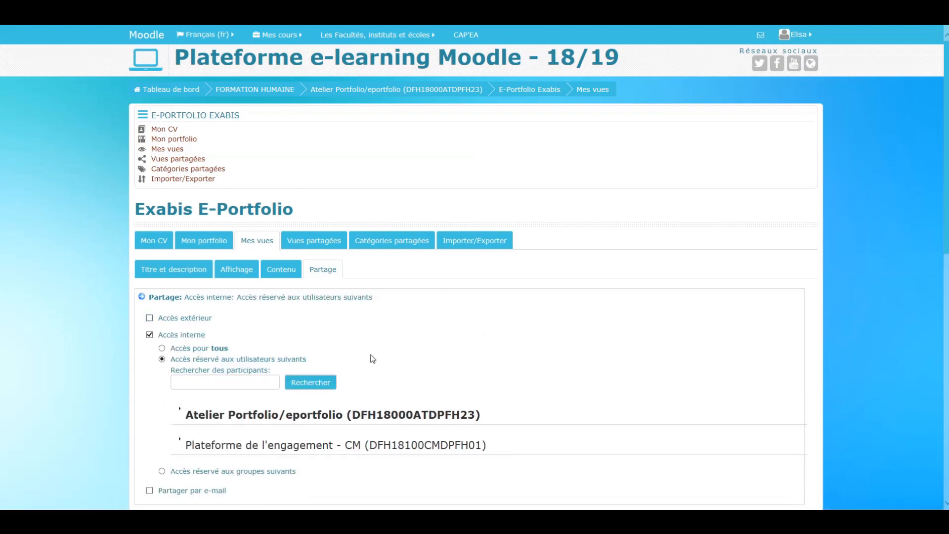
scroll(441, 356, "down", 3)
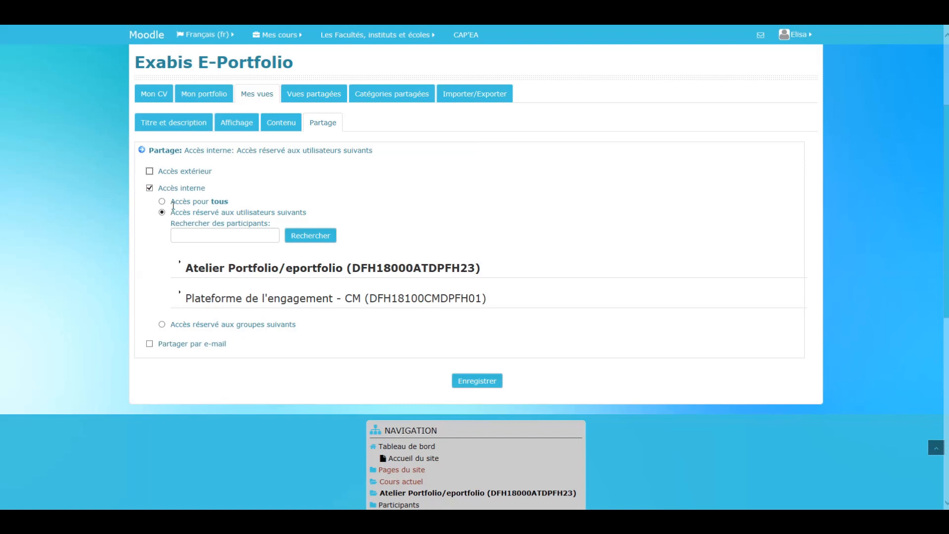
left_click(162, 202)
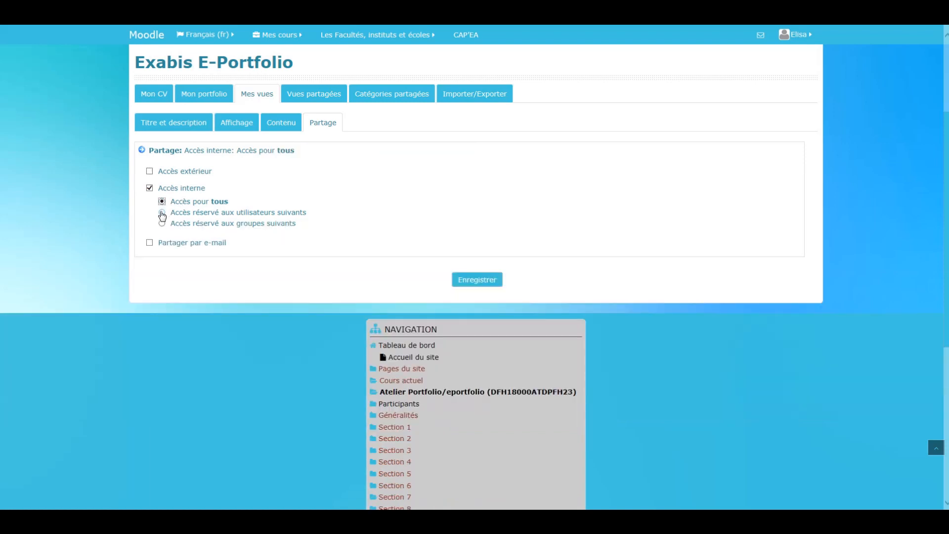
left_click(162, 213)
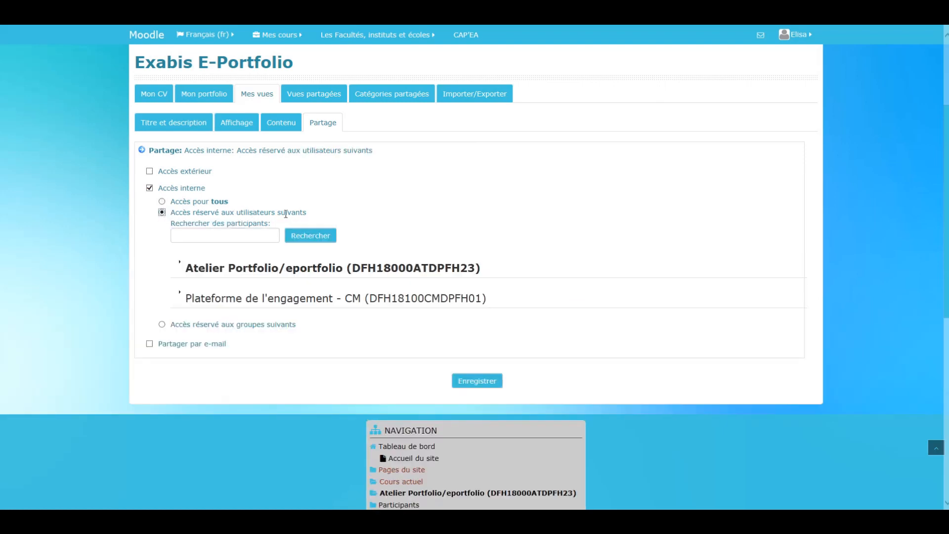
- Share the view with all listed users of the Atelier Portfolio/eportfolio course and save the sharing settings
left_click(262, 271)
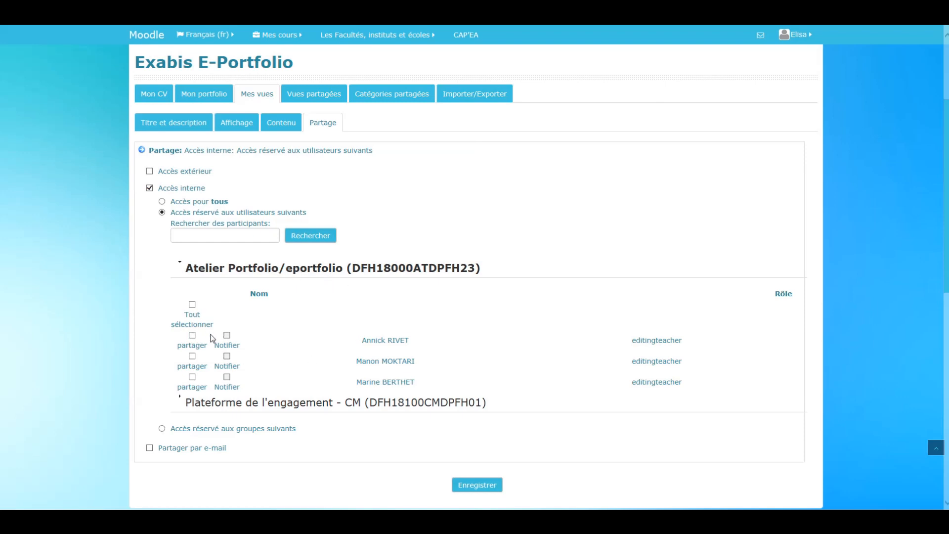
left_click(192, 305)
left_click_drag(185, 429, 296, 429)
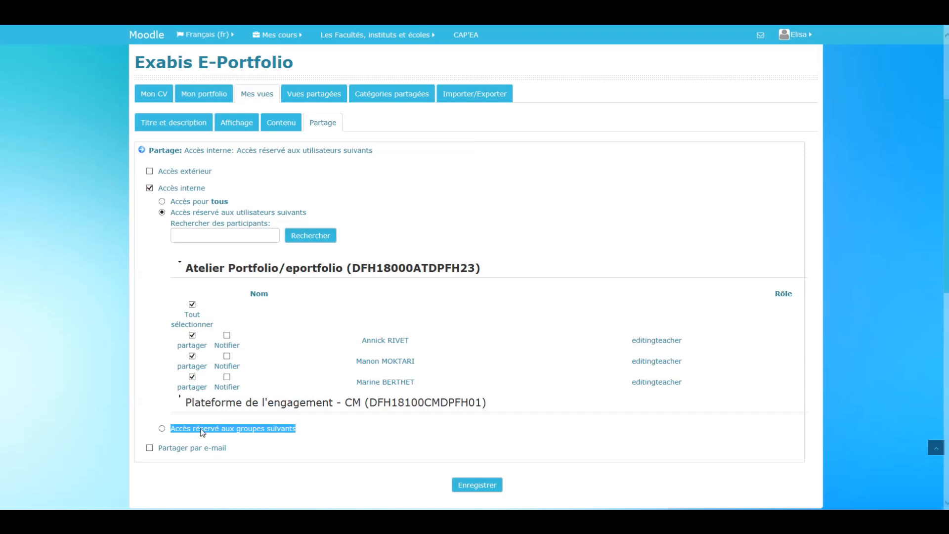
left_click(242, 453)
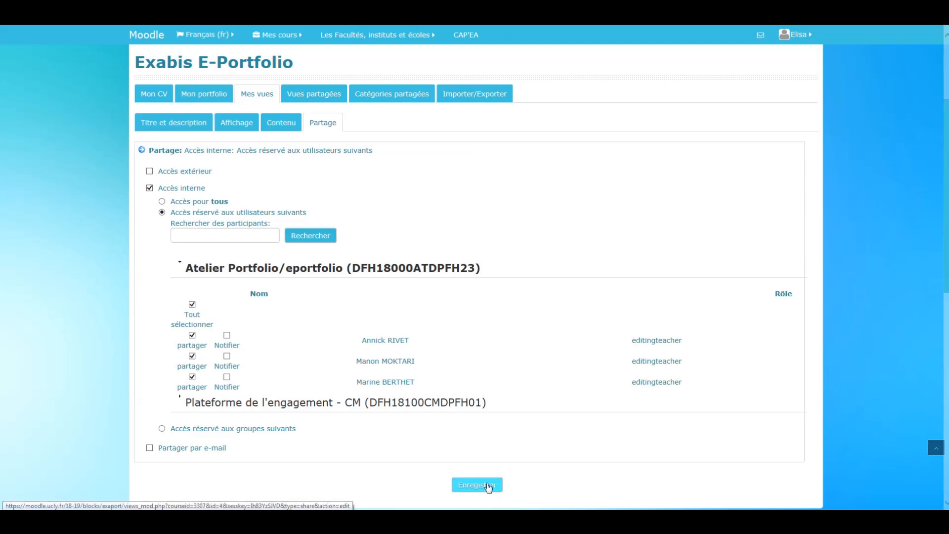
left_click(477, 485)
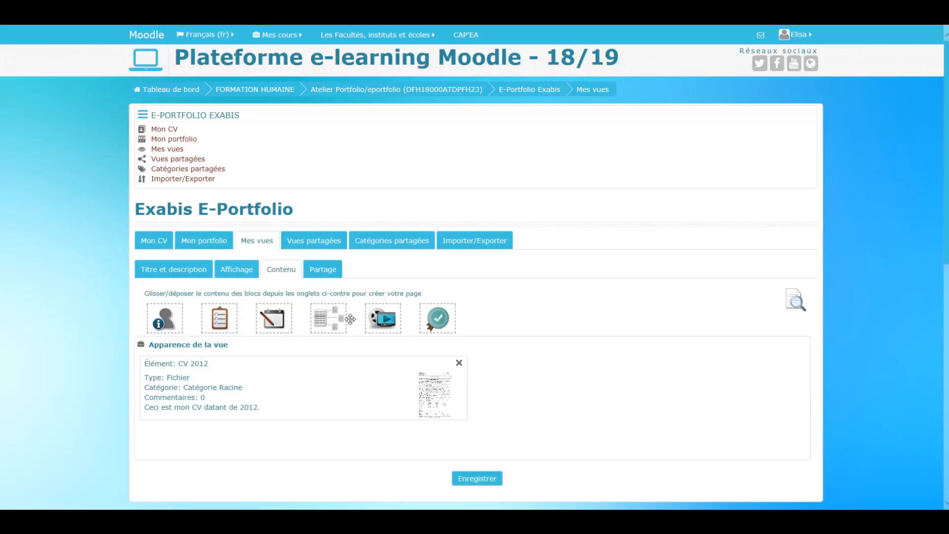
- Look through the Vues partagées, Catégories partagées and Importer/Exporter pages, ending at Mon portfolio
left_click(346, 242)
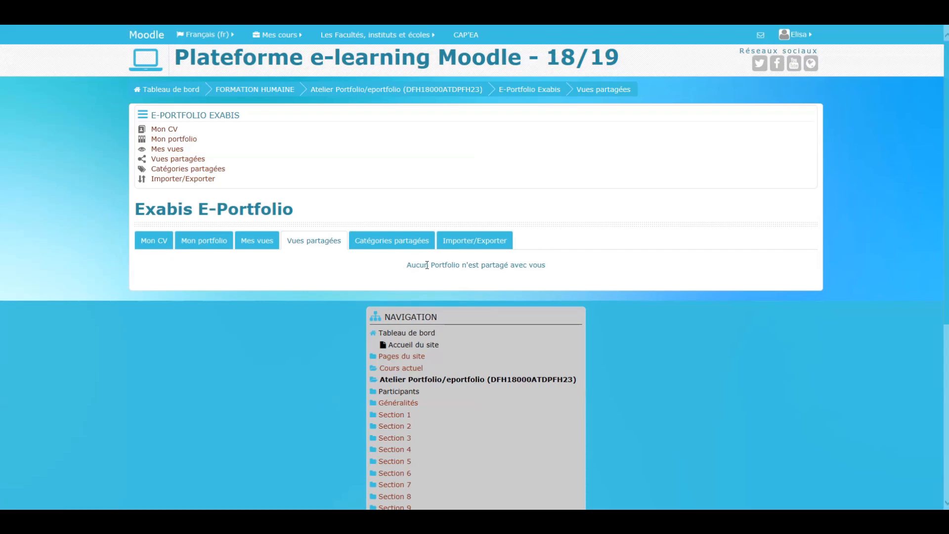
double_click(436, 265)
left_click(432, 272)
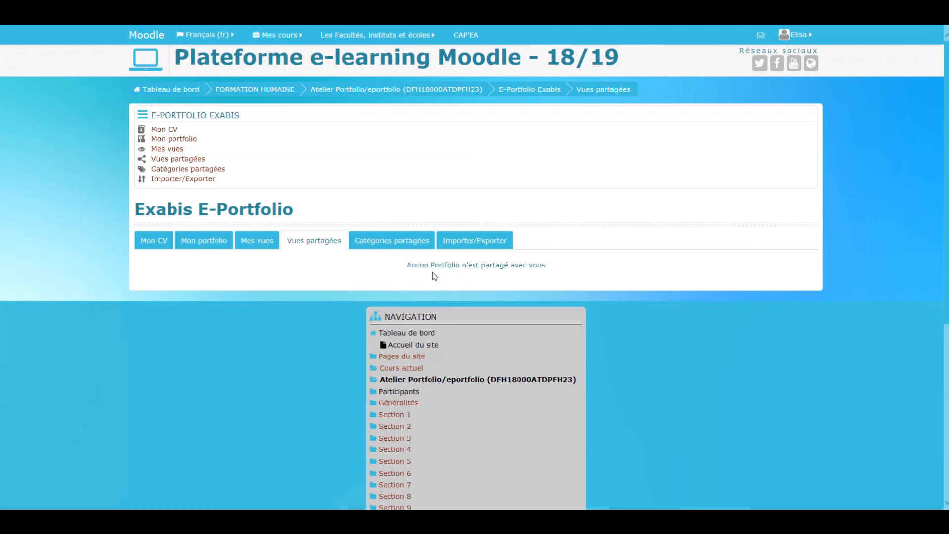
left_click(384, 241)
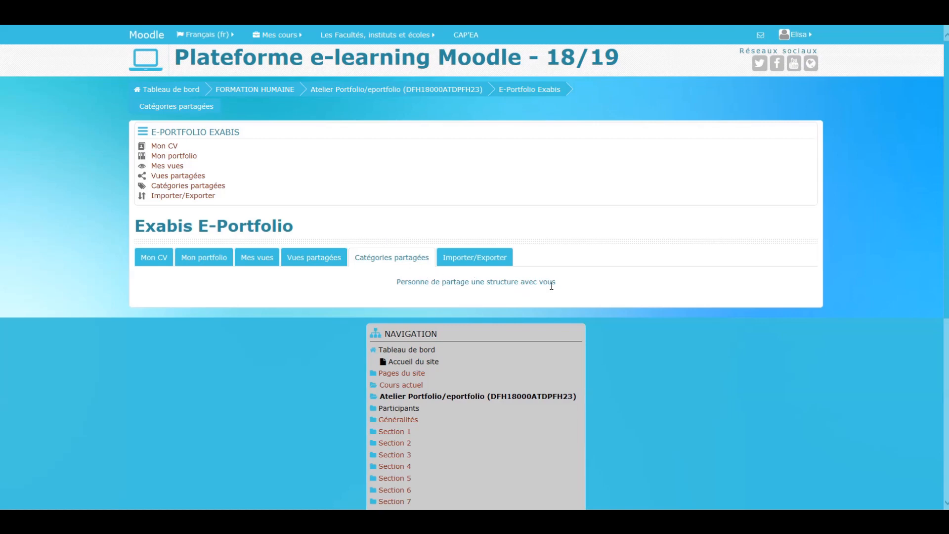
left_click(471, 260)
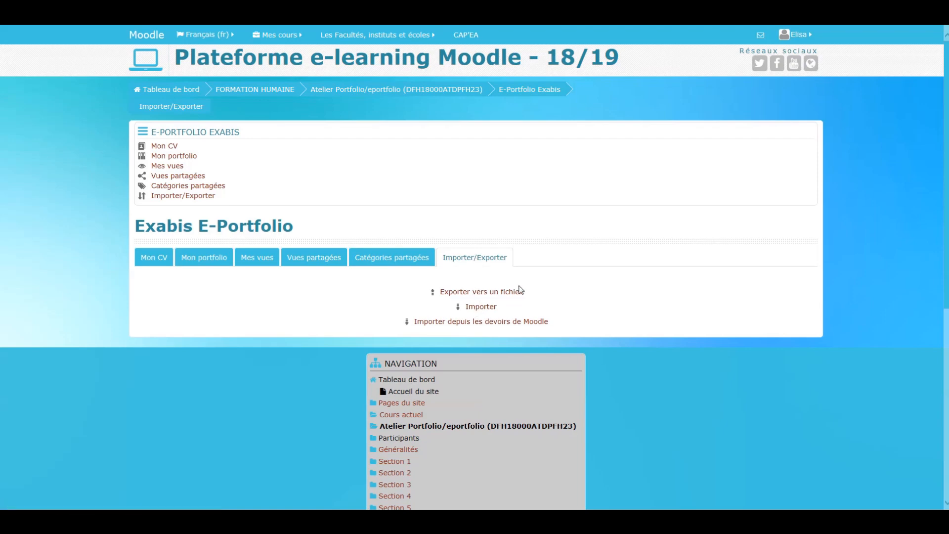
left_click(207, 261)
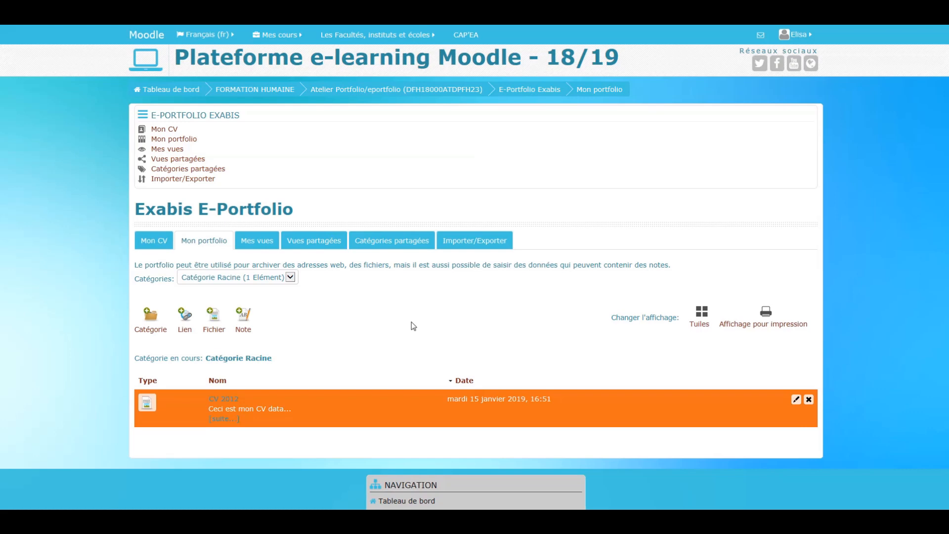
mouse_move(420, 26)
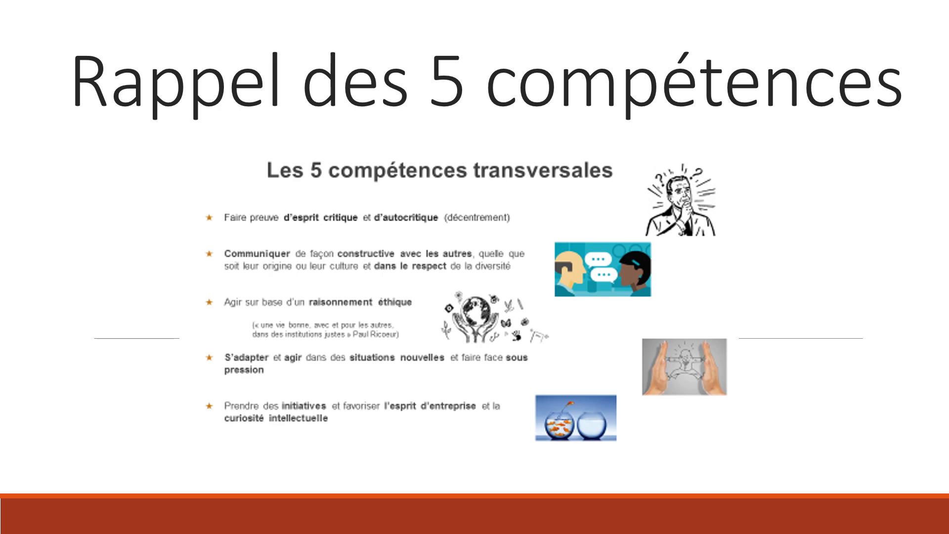
key("Right")
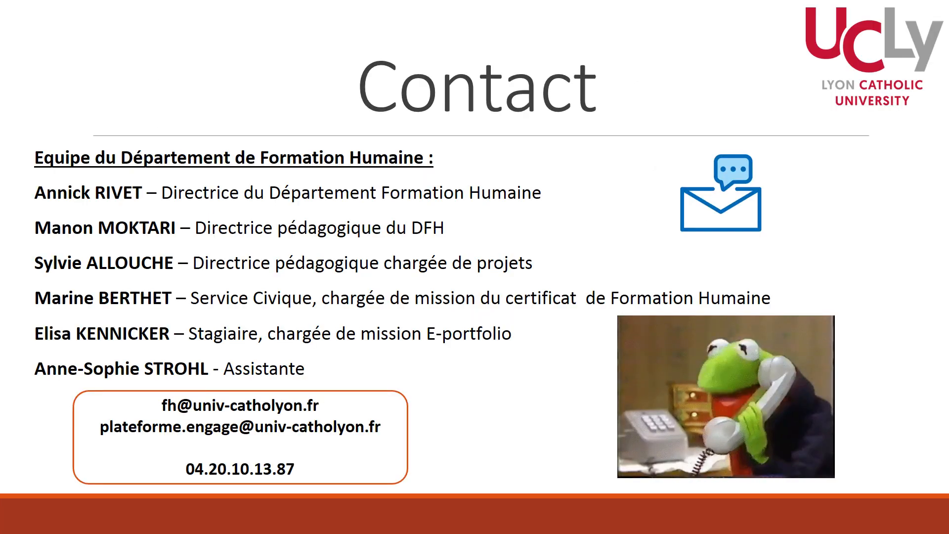